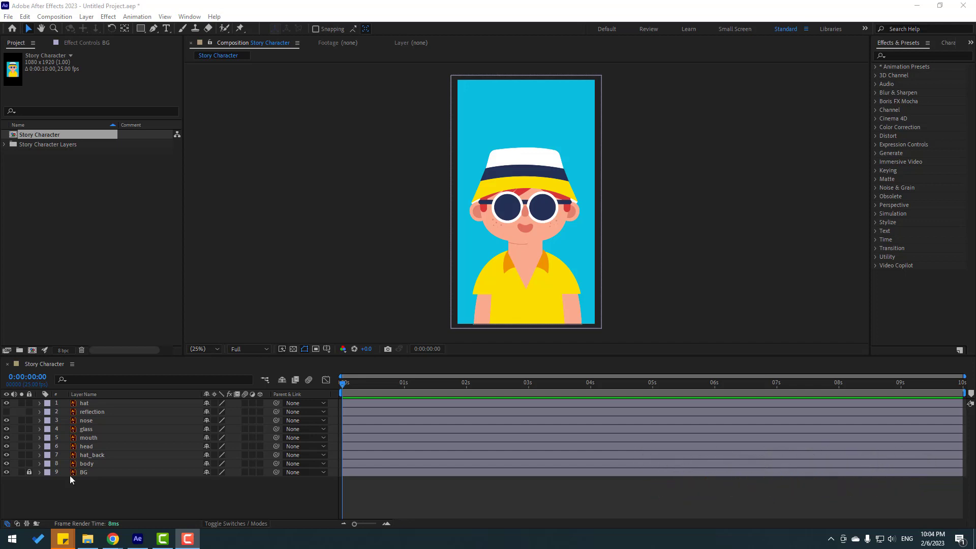
Step: Parent the hat, hat_back, mouth and nose layers to the head layer
left_click(94, 404)
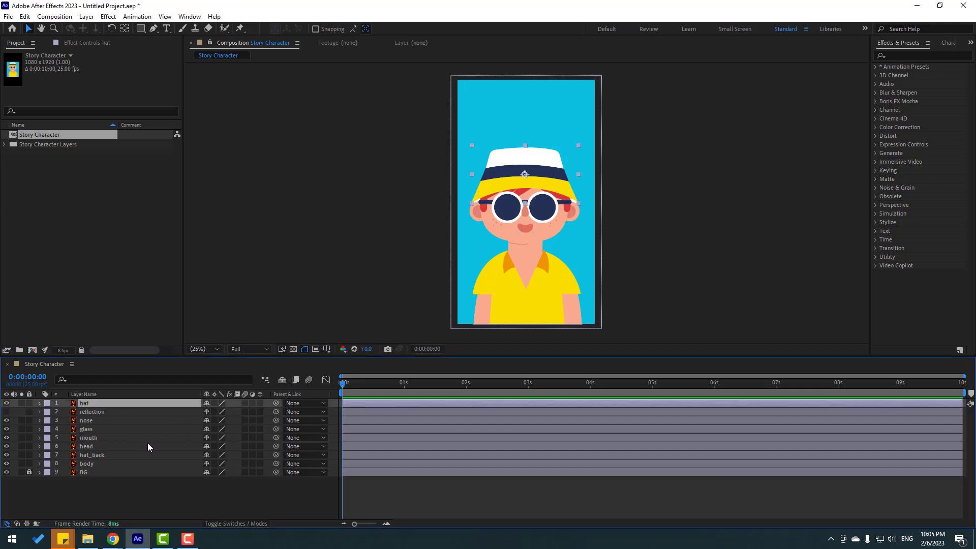
left_click(99, 456, "ctrl")
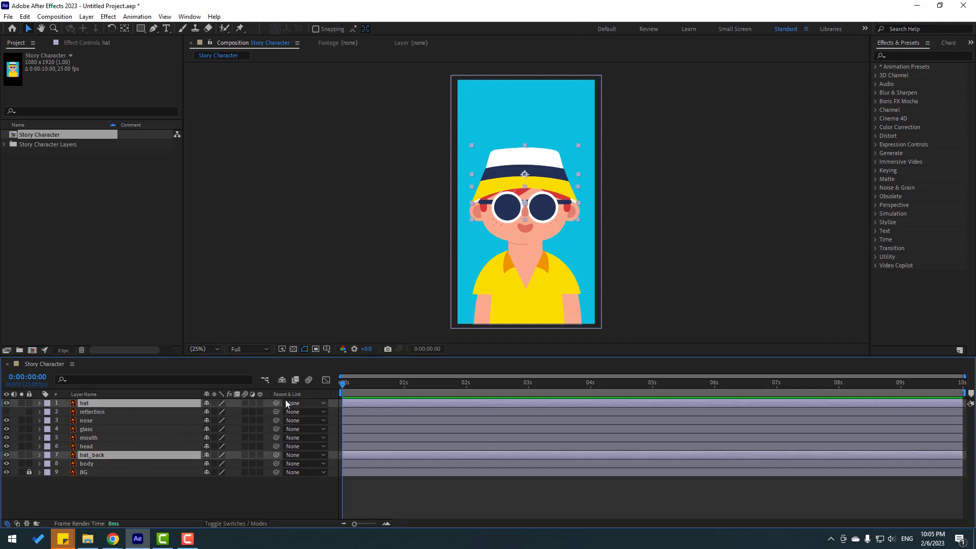
left_click_drag(276, 403, 91, 447)
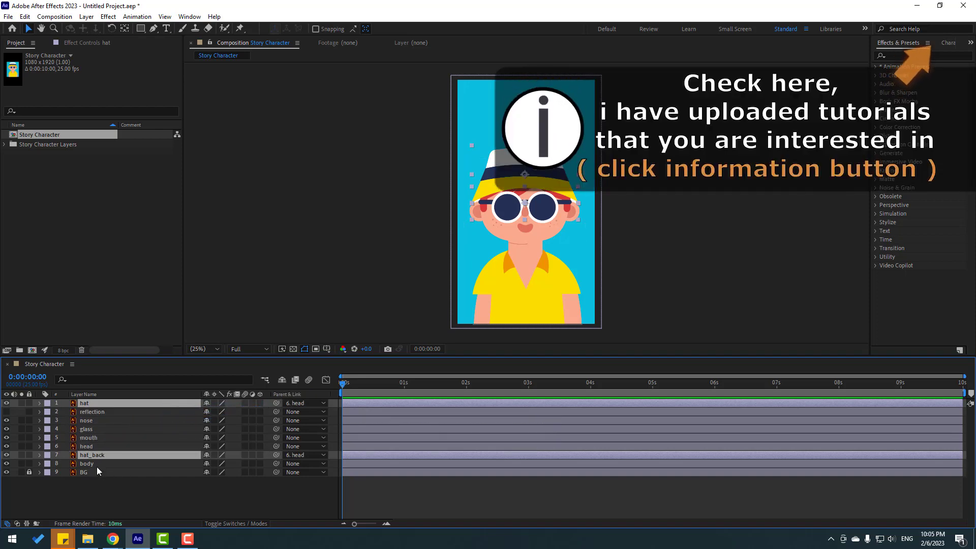
left_click(93, 439)
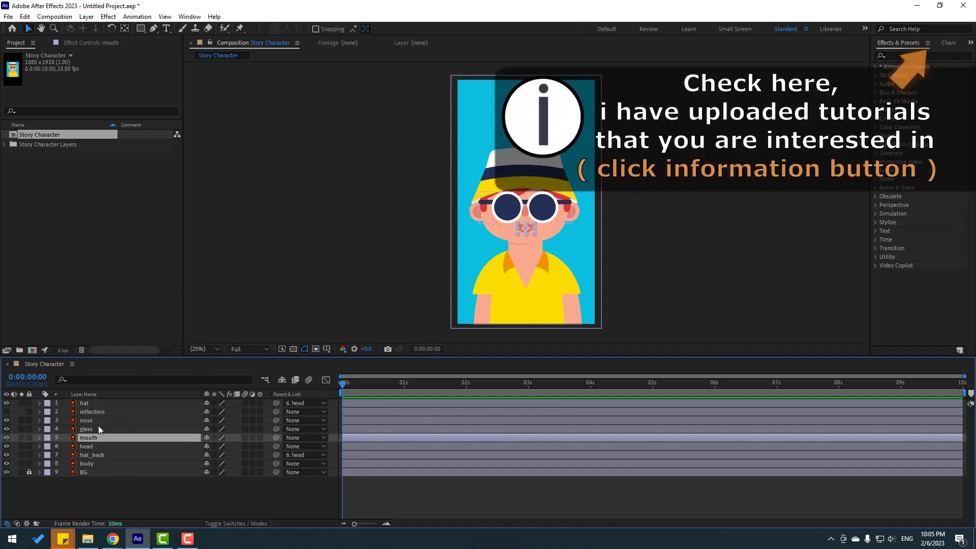
left_click(95, 421, "ctrl")
left_click_drag(276, 421, 90, 448)
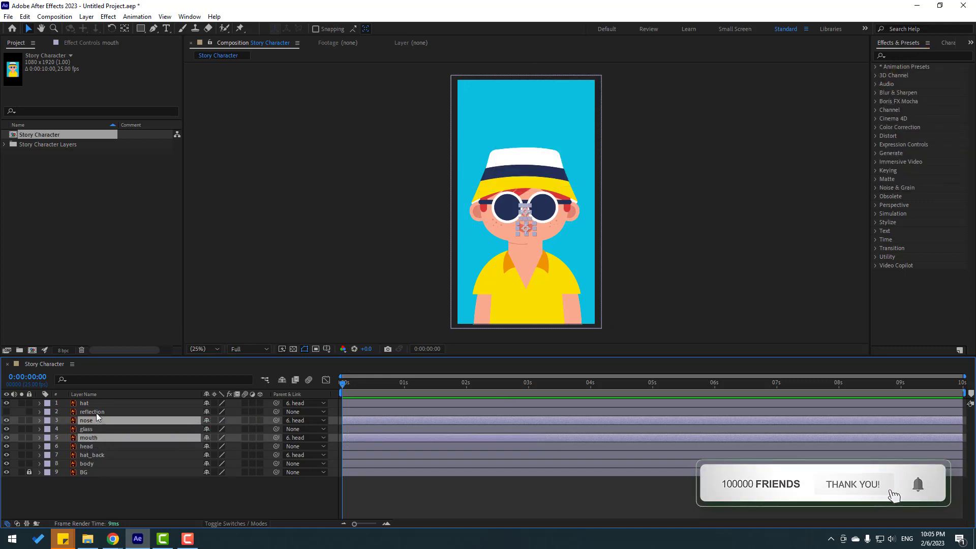
Step: Parent the reflection layer to glass, the glass layer to head, and the head layer to body
left_click(96, 413)
left_click_drag(277, 412, 90, 430)
left_click(89, 430)
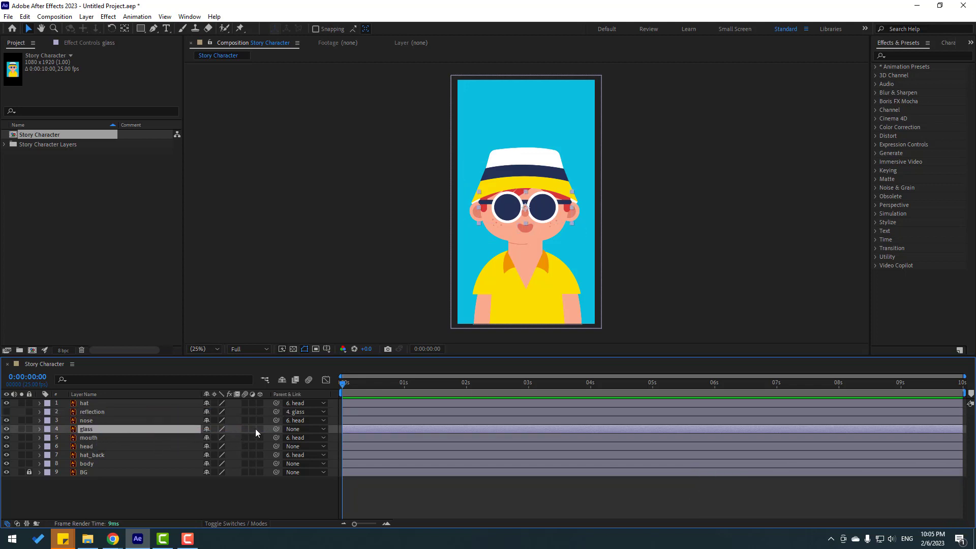
left_click_drag(274, 428, 90, 446)
left_click(90, 447)
left_click_drag(276, 447, 89, 464)
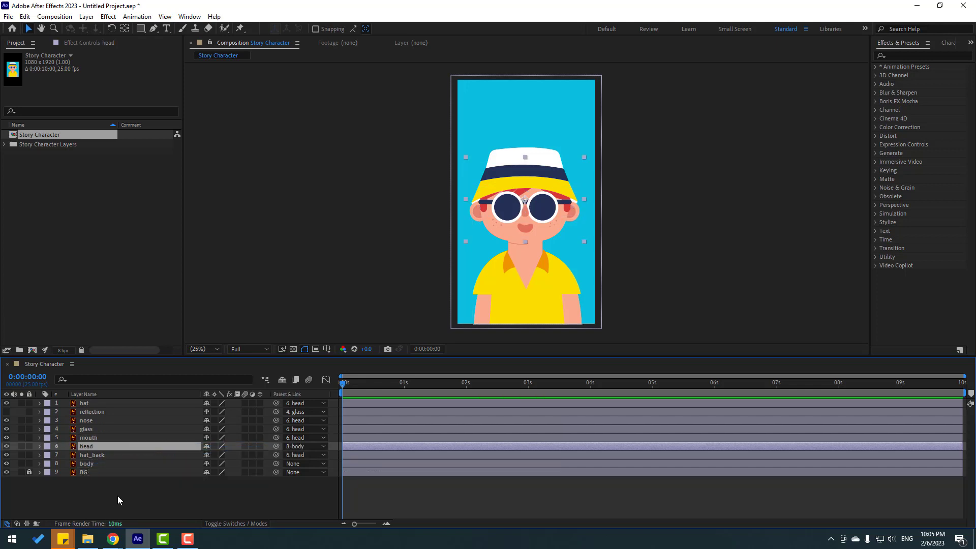
Step: Move the body layer's anchor point to the middle of its bottom edge
left_click(93, 464)
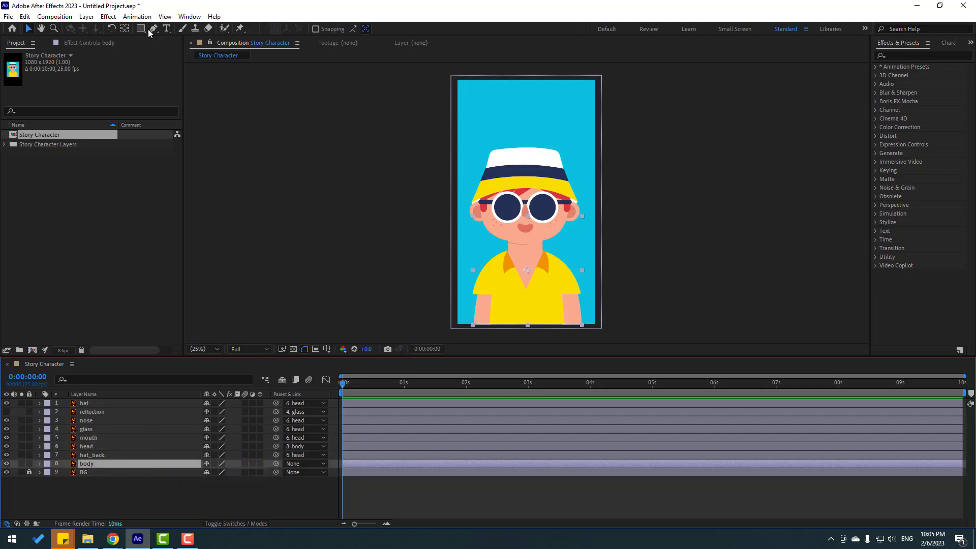
left_click(126, 29)
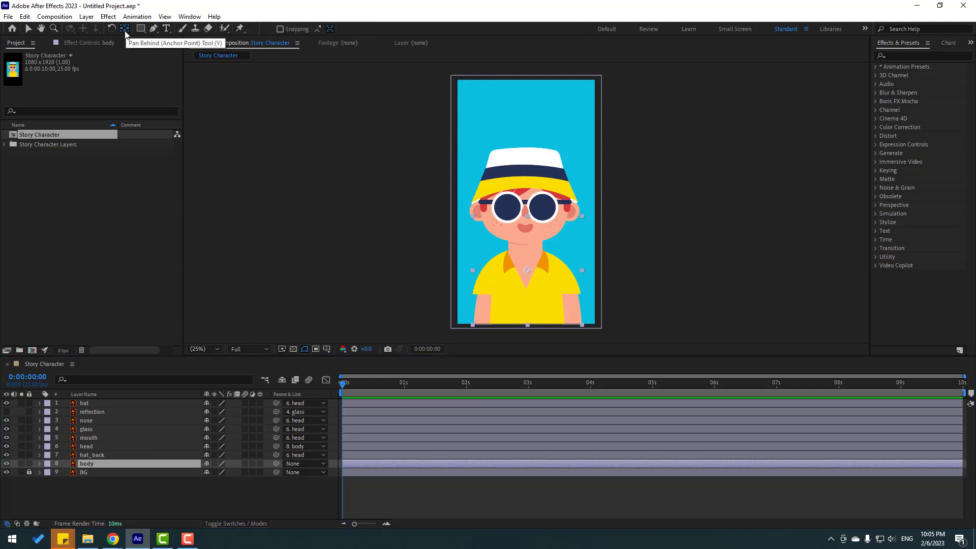
left_click_drag(529, 272, 527, 329)
left_click(27, 30)
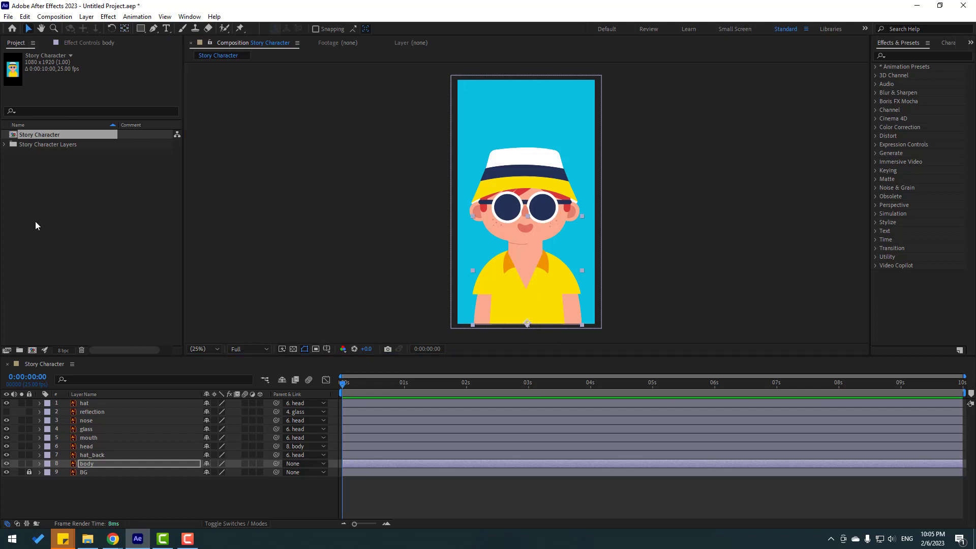
Step: Isolate the head layer to move its anchor point down to the centre of the chin, and show all layers again
left_click(85, 447)
left_click(22, 446)
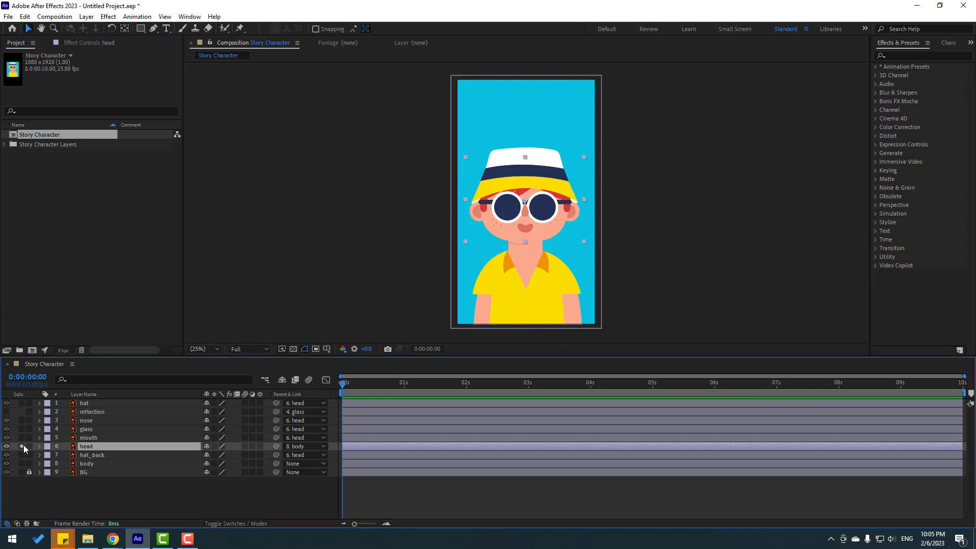
key("slash")
key("comma")
key("comma")
left_click(122, 30)
left_click_drag(524, 198, 523, 206)
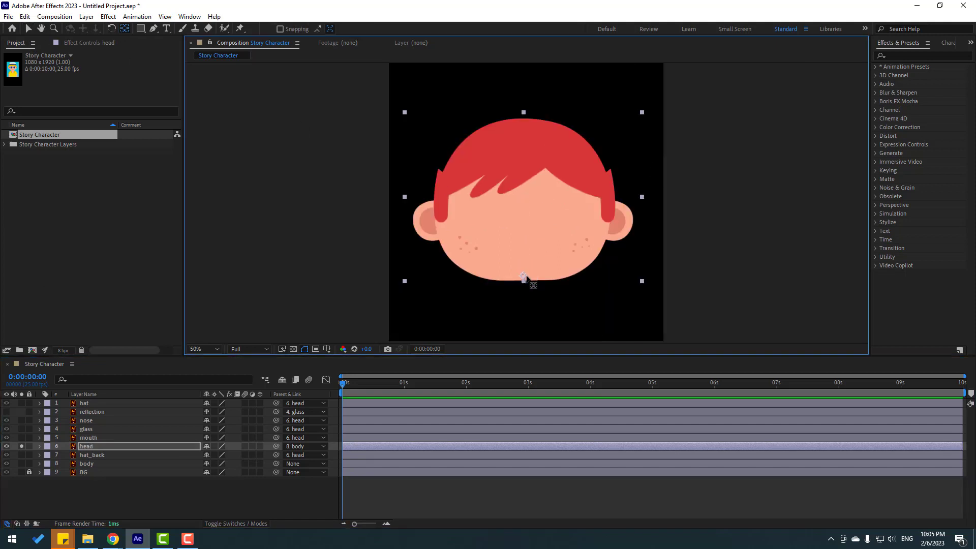
left_click_drag(524, 278, 525, 279)
left_click(28, 31)
left_click(18, 448)
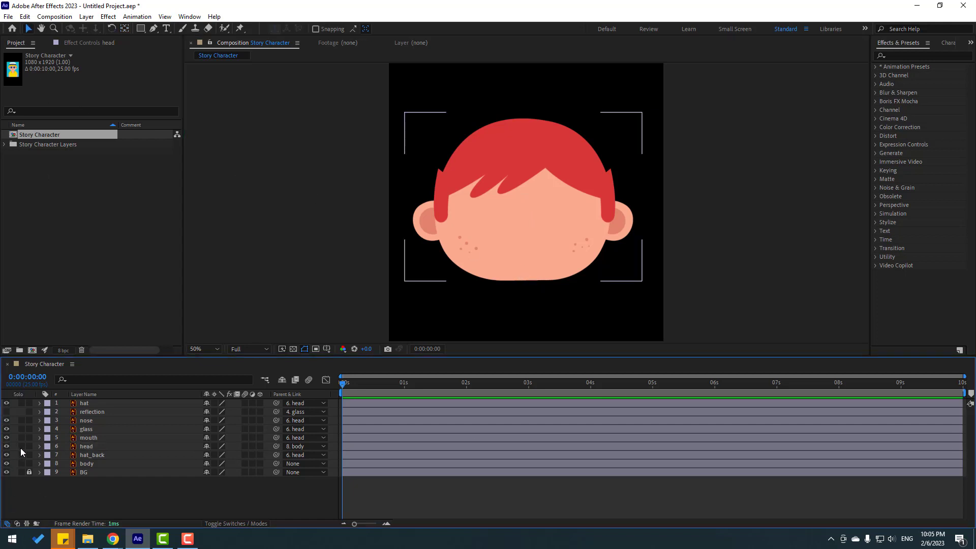
left_click(20, 447)
Step: Start a Position animation on the body layer at 0:00:00:00 with the character below the frame at 548.0, 3307.5
left_click(86, 466)
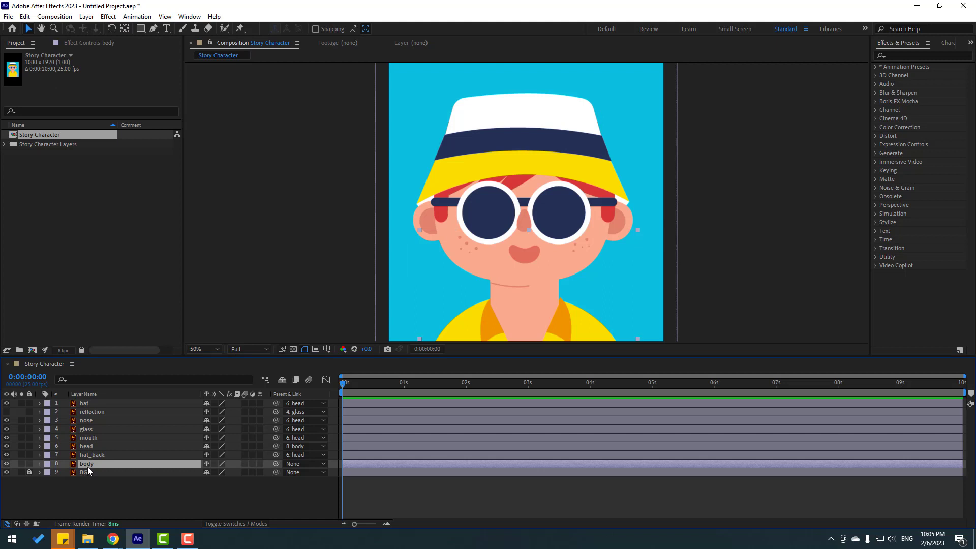
key("p")
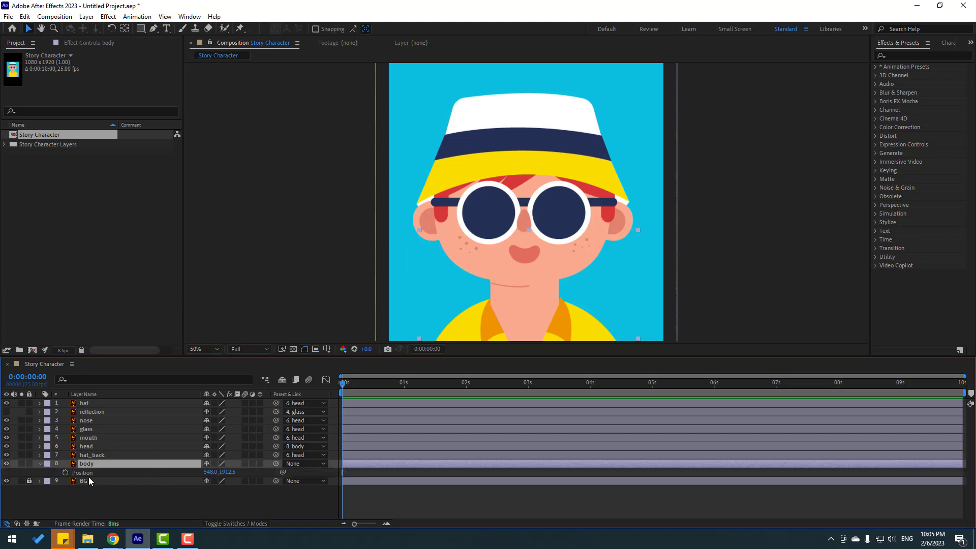
left_click(65, 472)
left_click(203, 349)
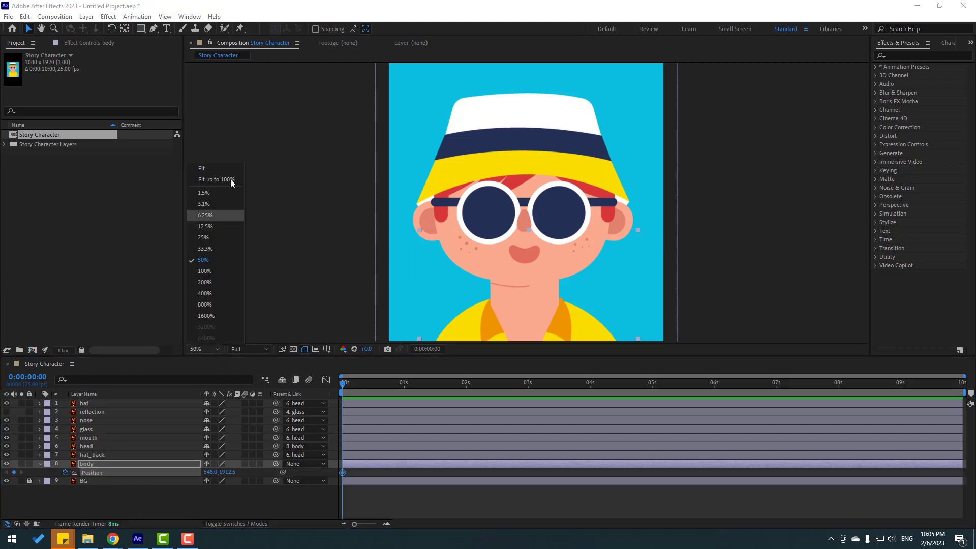
left_click(229, 180)
left_click_drag(233, 472, 338, 473)
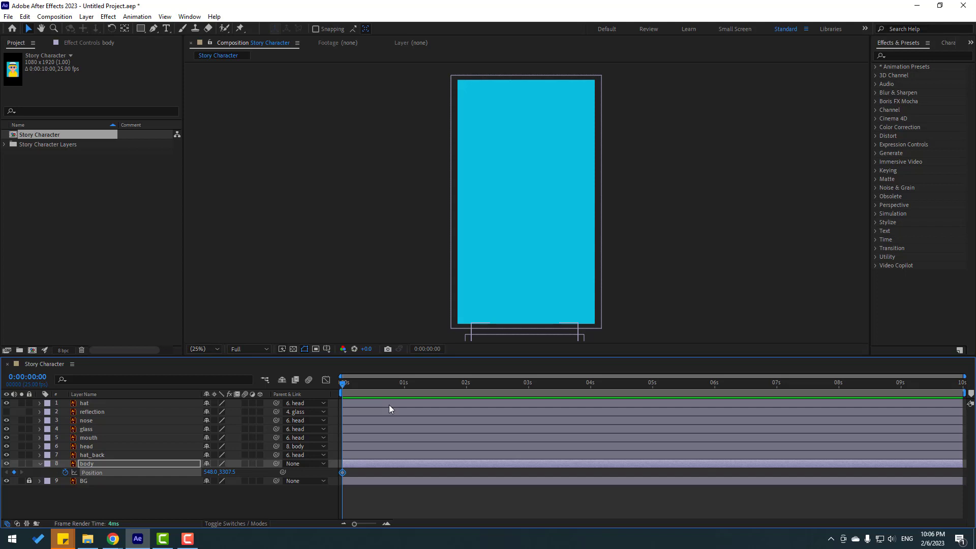
Step: Add a body Position keyframe of 548.0, 1914.5 at 0:00:00:10
left_click(426, 350)
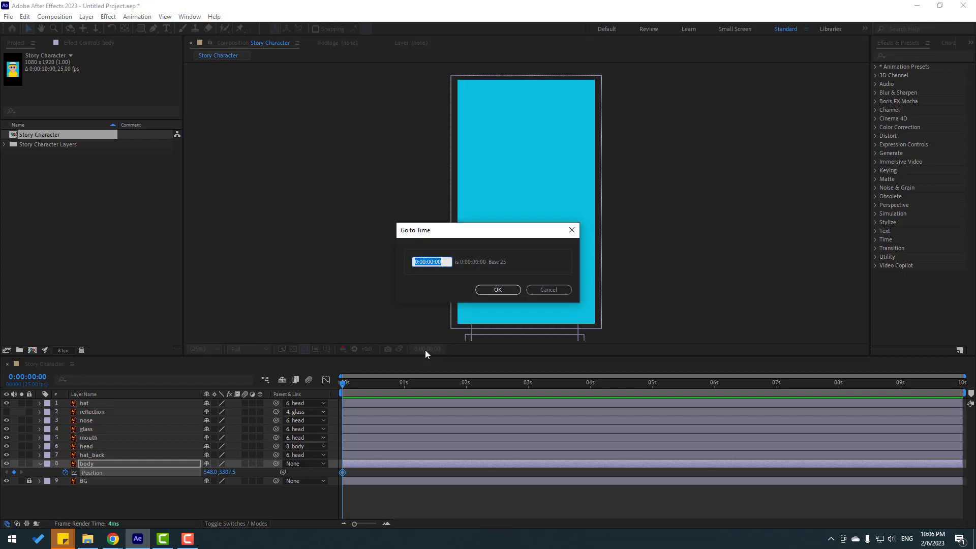
type("+10")
left_click(500, 291)
left_click_drag(227, 473, 150, 467)
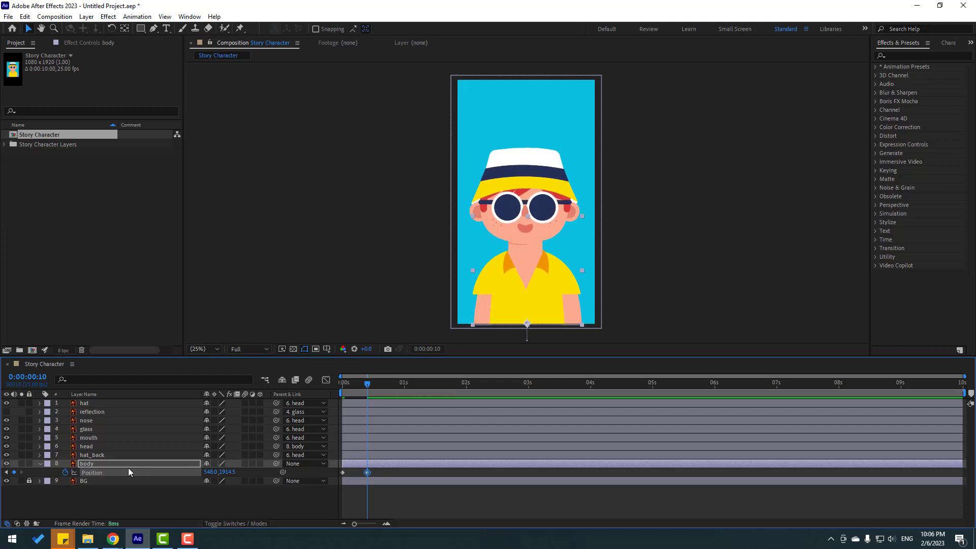
Step: Add body Position keyframes at 0:00:00:20, 0:00:01:05 and 0:00:01:15 with Y values of 1976.5, 1939.5 and 1949.5
key("shift+Page_Down")
mouse_move(226, 472)
left_mouse_down()
mouse_move(249, 486)
mouse_move(226, 480)
mouse_move(216, 494)
mouse_move(229, 472)
left_mouse_up()
key("shift+Page_Down")
key("shift+Page_Down")
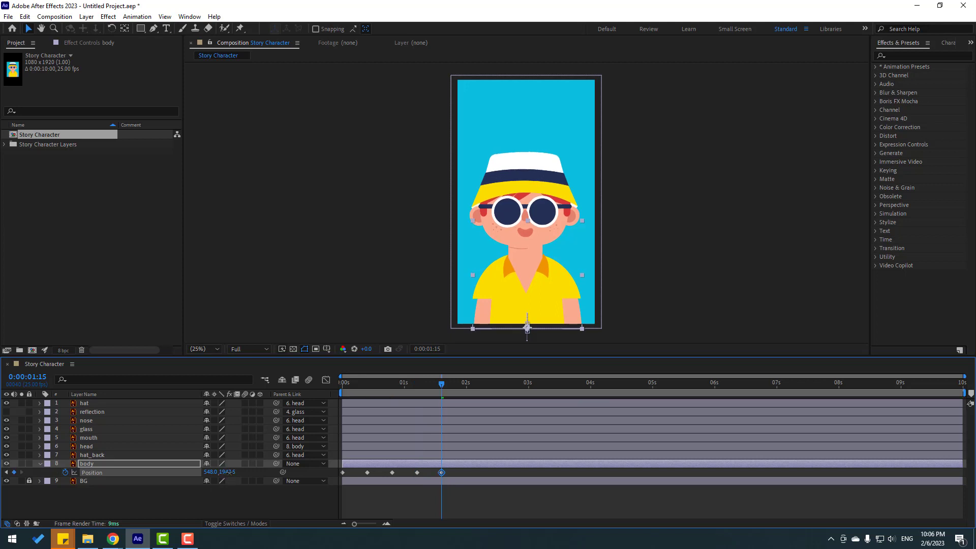
Step: Apply Easy Ease to all body Position keyframes and preview the animation
left_click_drag(447, 472, 336, 482)
right_click(343, 475)
mouse_move(407, 464)
left_click(511, 407)
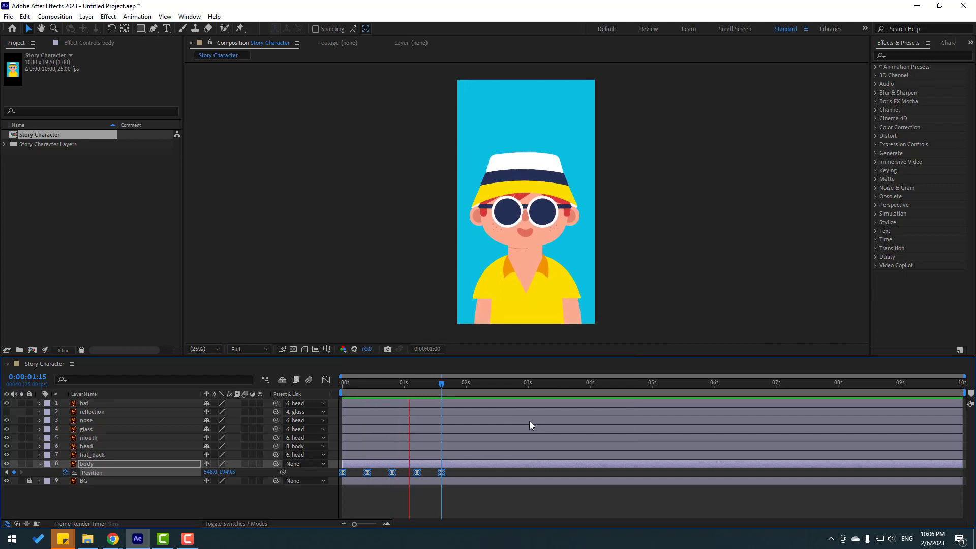
key("space")
key("space")
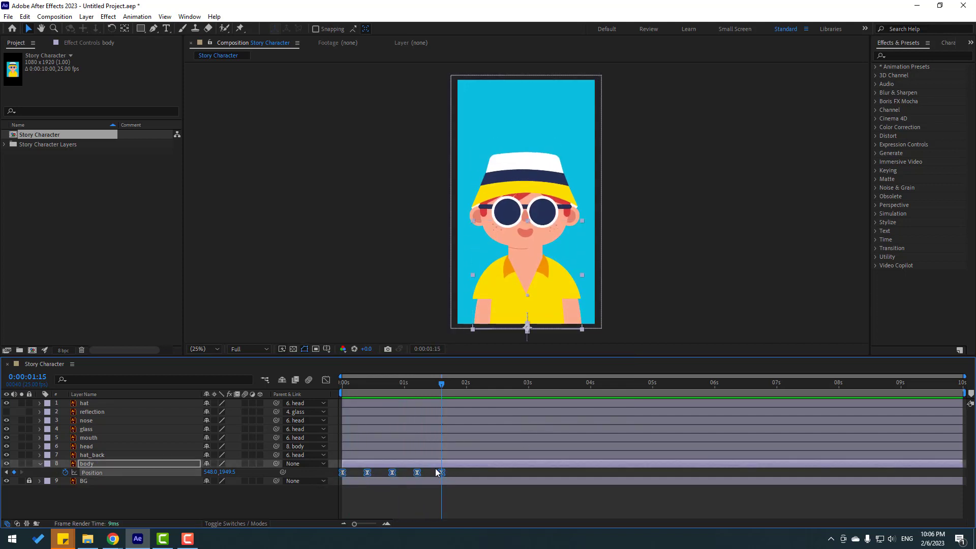
Step: Set the spatial interpolation of the body Position keyframes to Linear and preview the motion
right_click(441, 473)
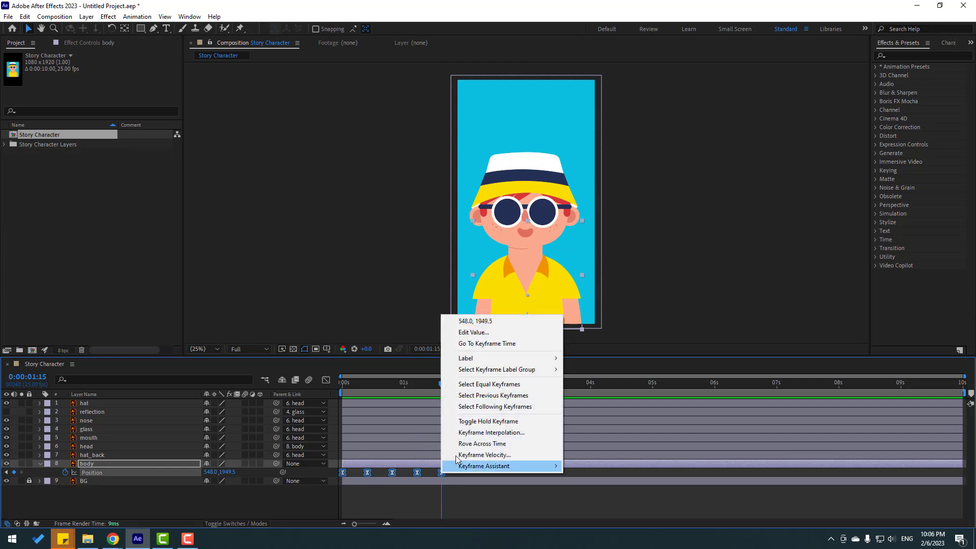
left_click(534, 431)
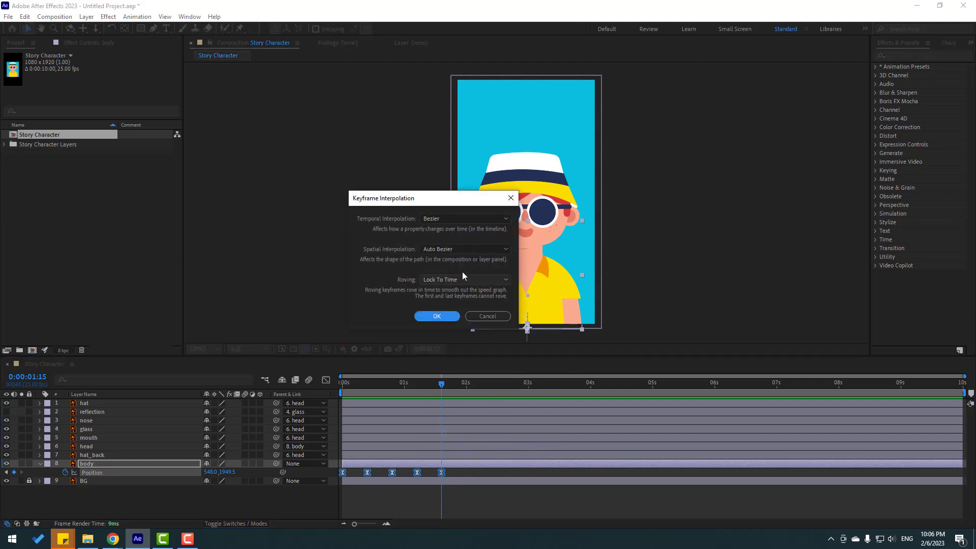
left_click(456, 248)
left_click(449, 273)
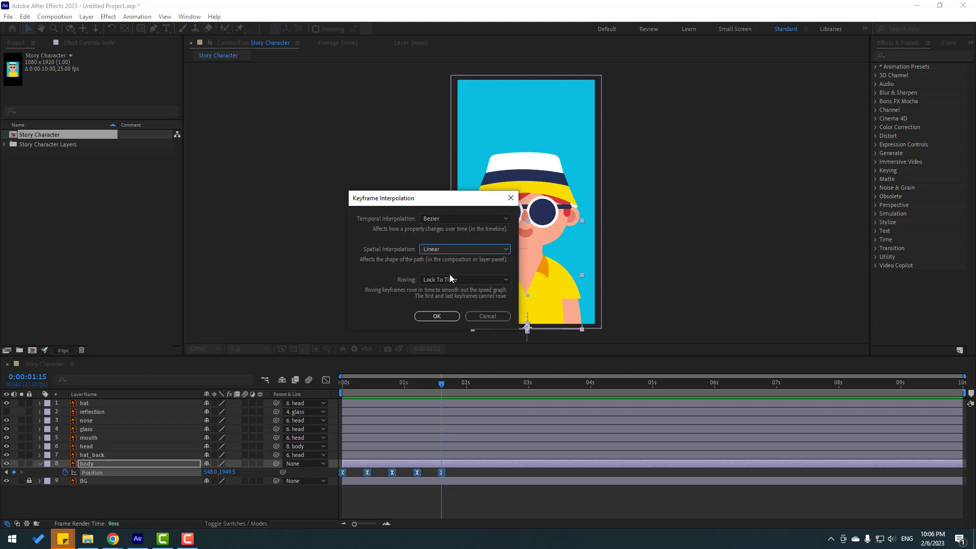
left_click(440, 316)
key("space")
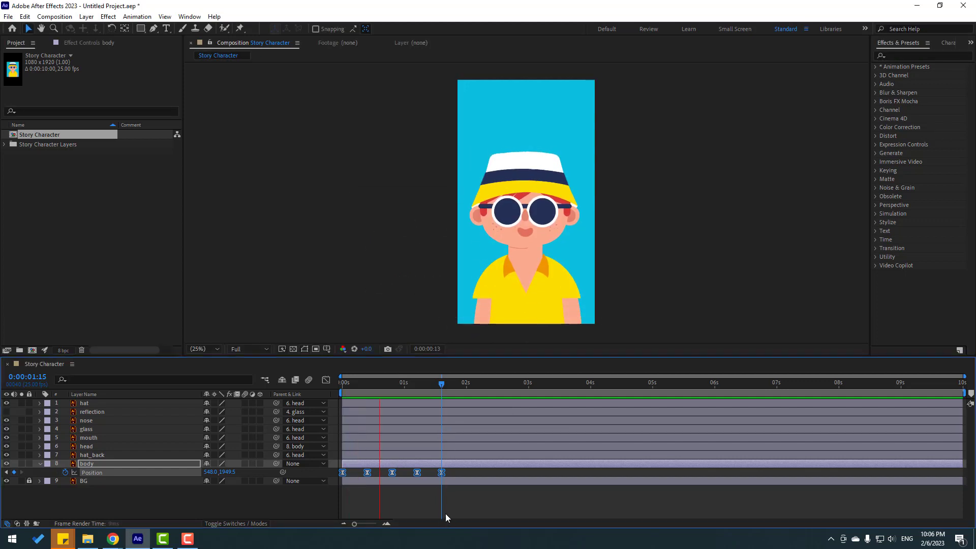
key("space")
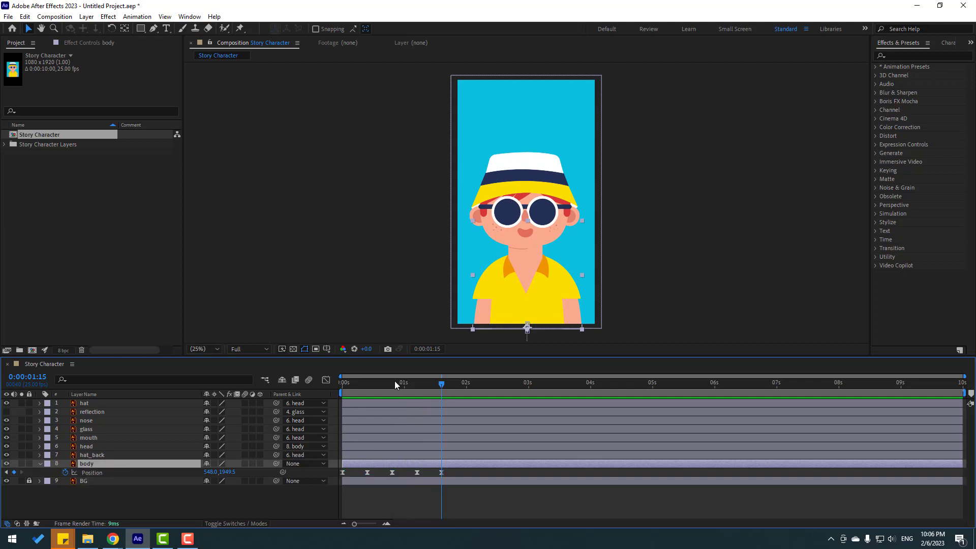
Step: Start a Rotation animation on the body layer at 0:00:00:00 with a value of -6°
left_click_drag(394, 380, 335, 382)
key("shift+r")
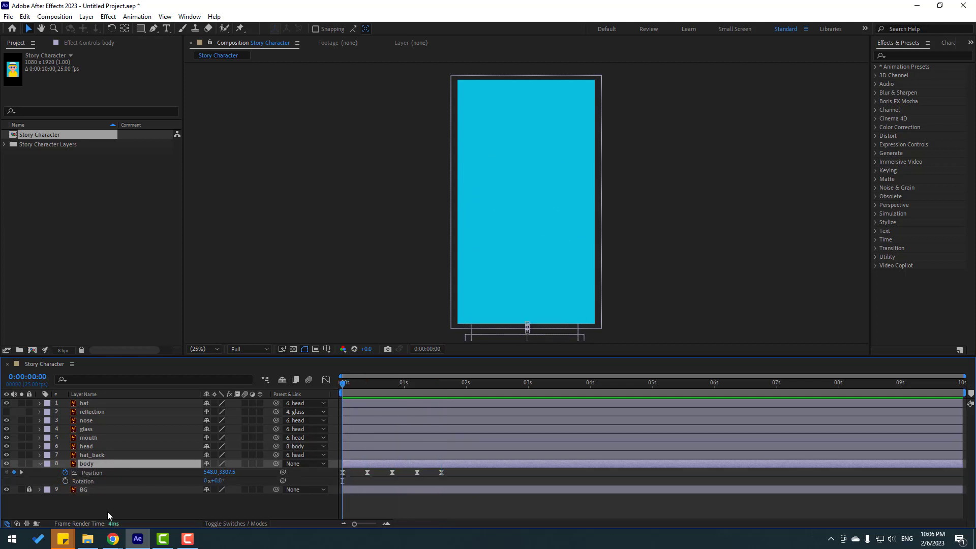
left_click(65, 480)
scroll(362, 152, "down", 3)
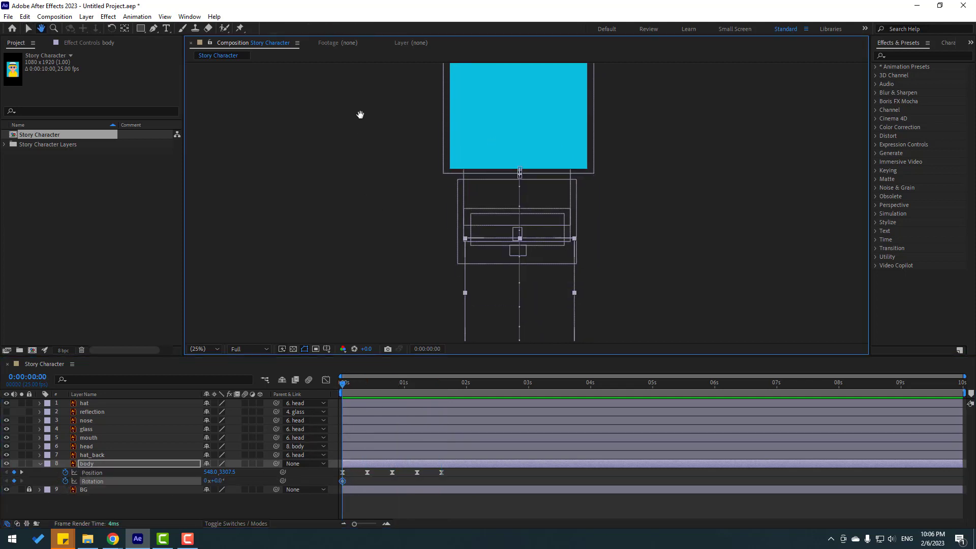
left_click(212, 507)
left_click(218, 481)
type("-6")
key("Return")
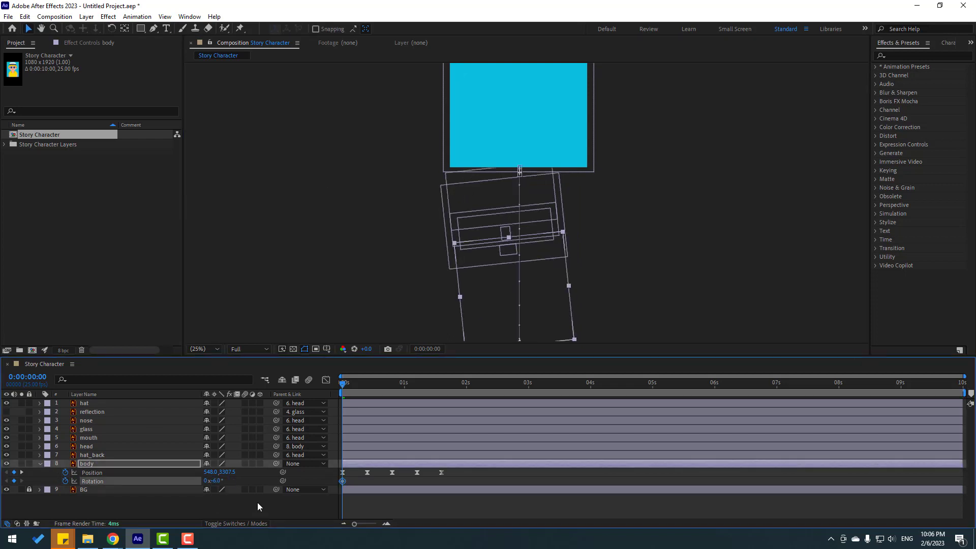
Step: Add a body Rotation keyframe of 3° at 0:00:00:10
left_click_drag(349, 390, 368, 388)
left_click_drag(592, 204, 543, 321)
key("v")
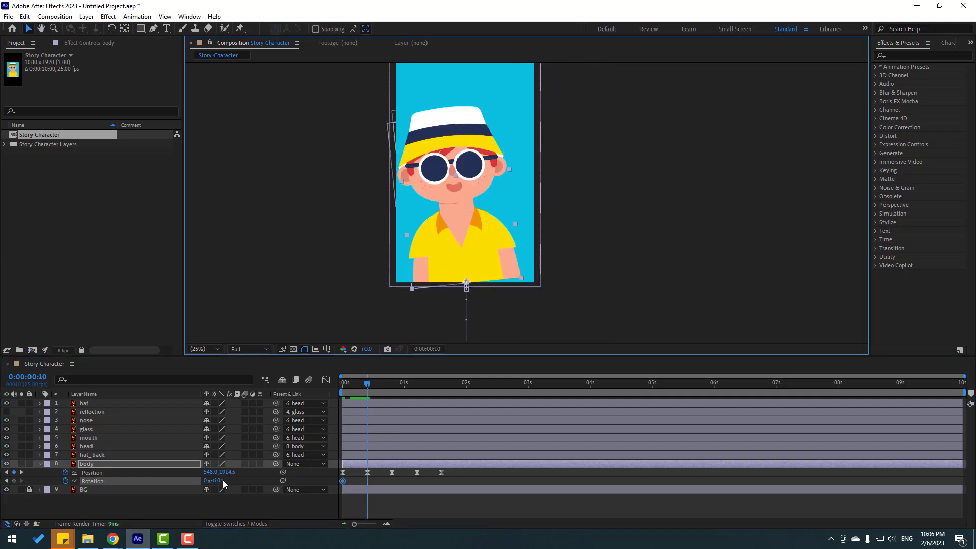
left_click(221, 481)
key("Return")
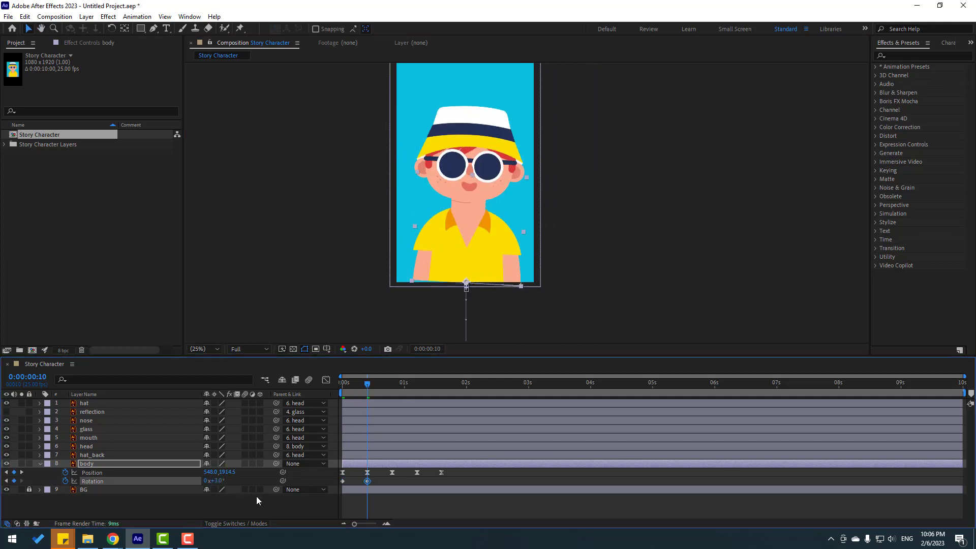
Step: Add body Rotation keyframes of -1° at 0:00:00:20 and 0° at 0:00:01:05
left_click_drag(369, 389, 395, 388)
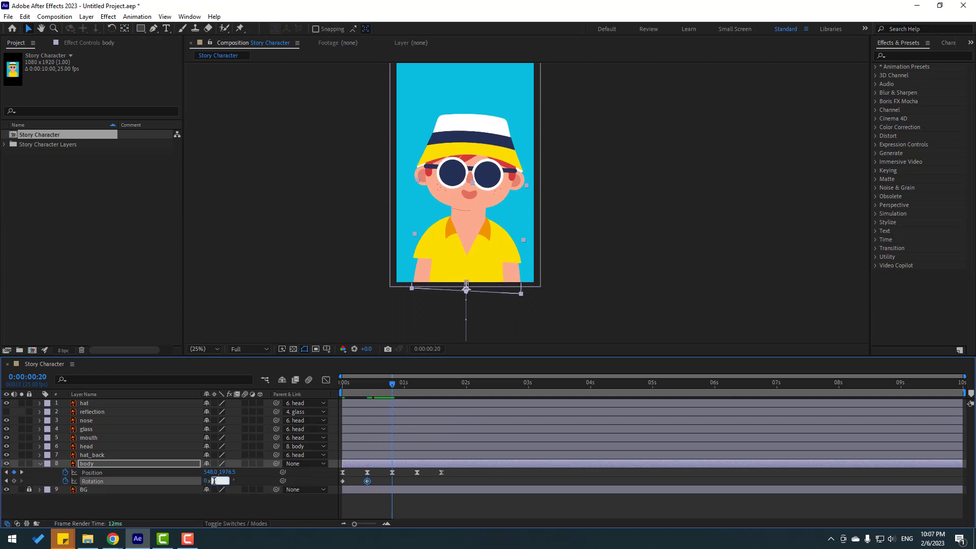
key("Return")
left_click_drag(404, 383, 416, 389)
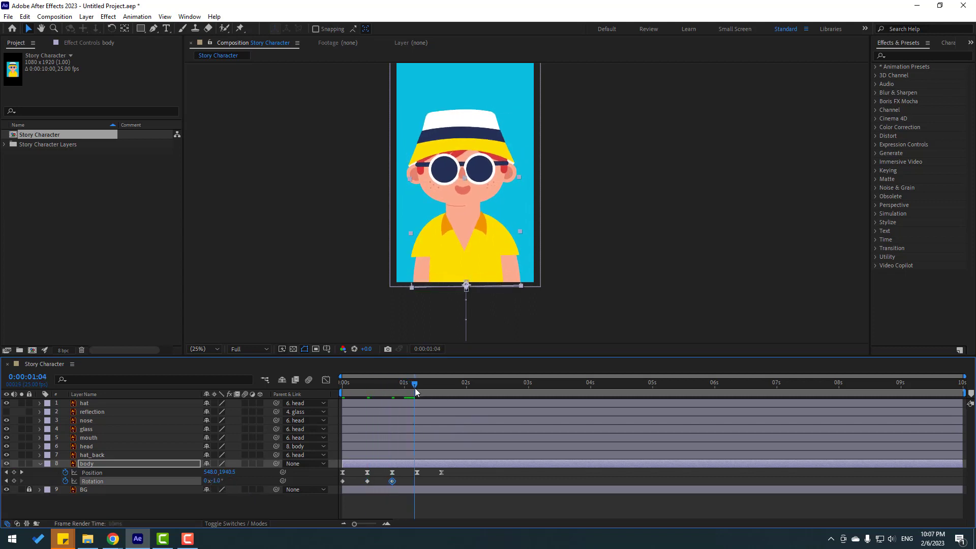
left_click_drag(218, 482, 224, 482)
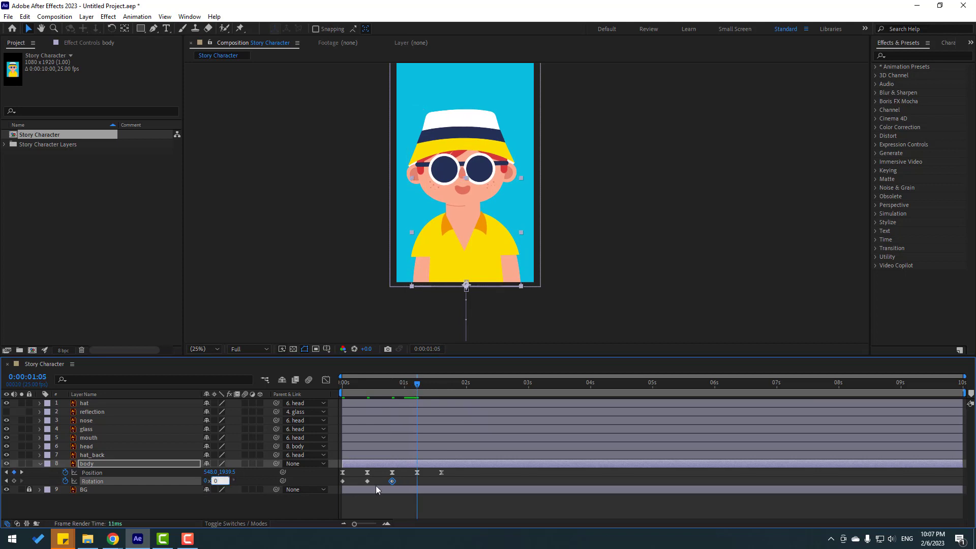
Step: Apply Easy Ease to all body Rotation keyframes and preview the sway
left_click_drag(423, 482, 343, 483)
right_click(342, 482)
mouse_move(402, 472)
left_click(513, 407)
left_click(443, 510)
key("space")
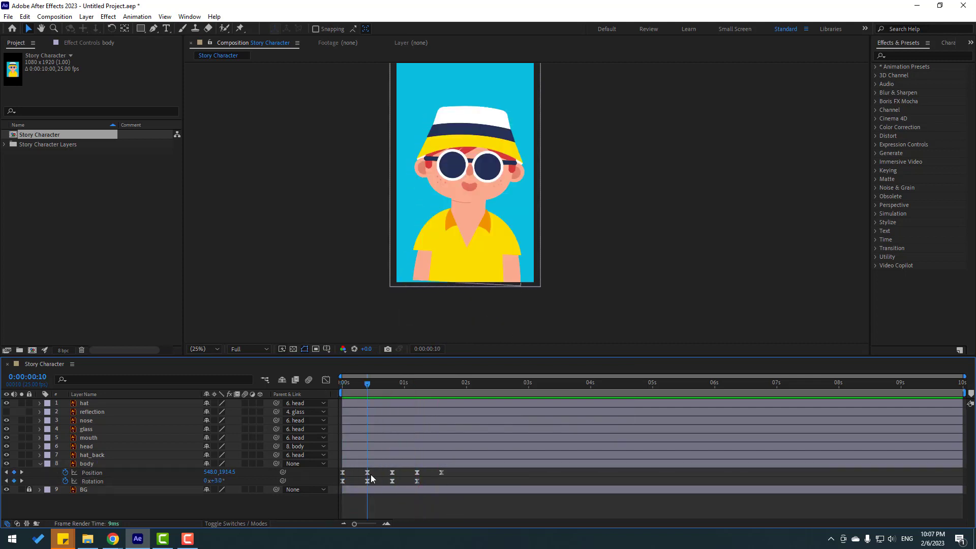
Step: Adjust the body's vertical Position at the 0:00:00:10 keyframe and preview the entrance
left_click(85, 465)
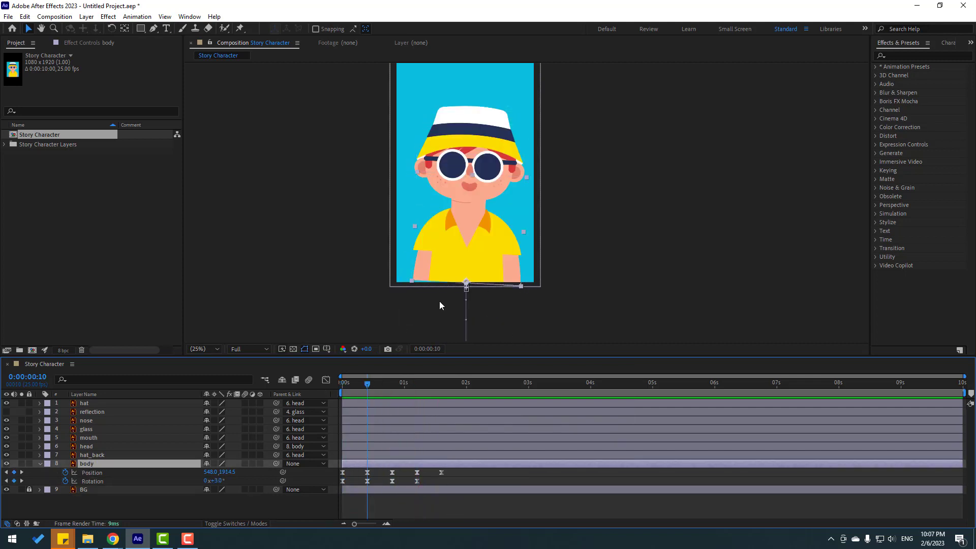
left_click_drag(233, 472, 300, 463)
left_click_drag(377, 382, 412, 391)
key("space")
key("space")
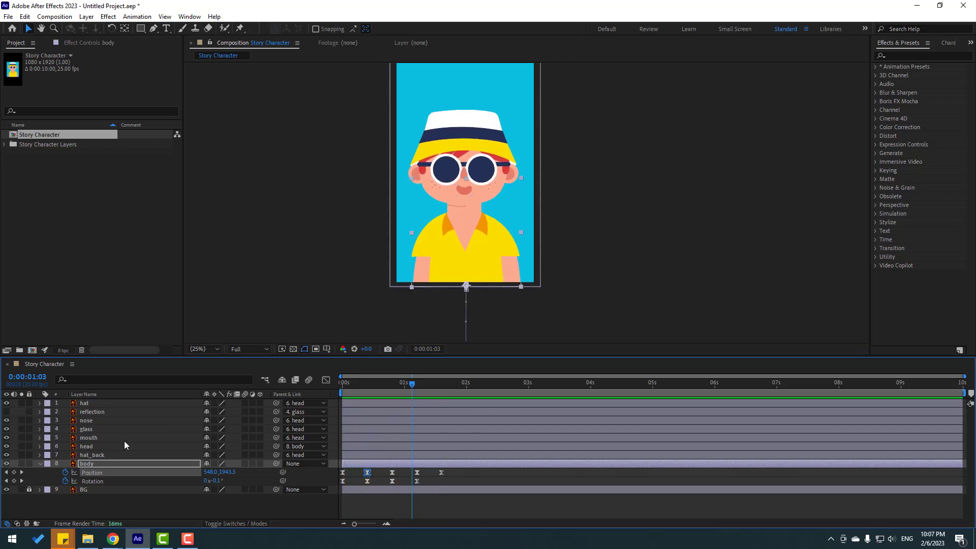
Step: Parent the hat_back layer to the hat layer
left_click(104, 455)
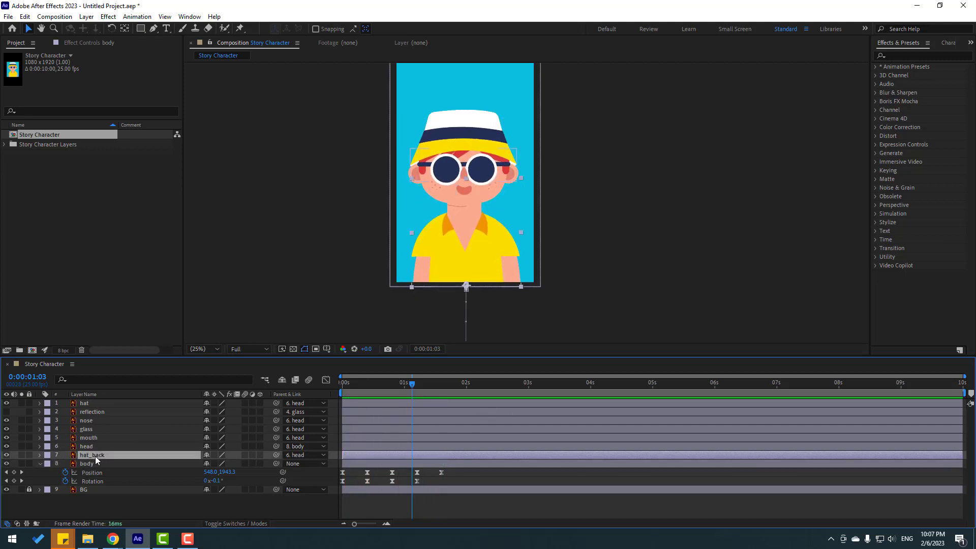
left_click_drag(276, 456, 97, 407)
Step: Start a Position animation on the hat layer with a keyframe at 0:00:00:08
left_click(84, 404)
left_click_drag(410, 386, 363, 381)
left_click(203, 348)
left_click(354, 134)
left_click_drag(355, 133, 348, 177)
key("v")
key("p")
left_click(66, 411)
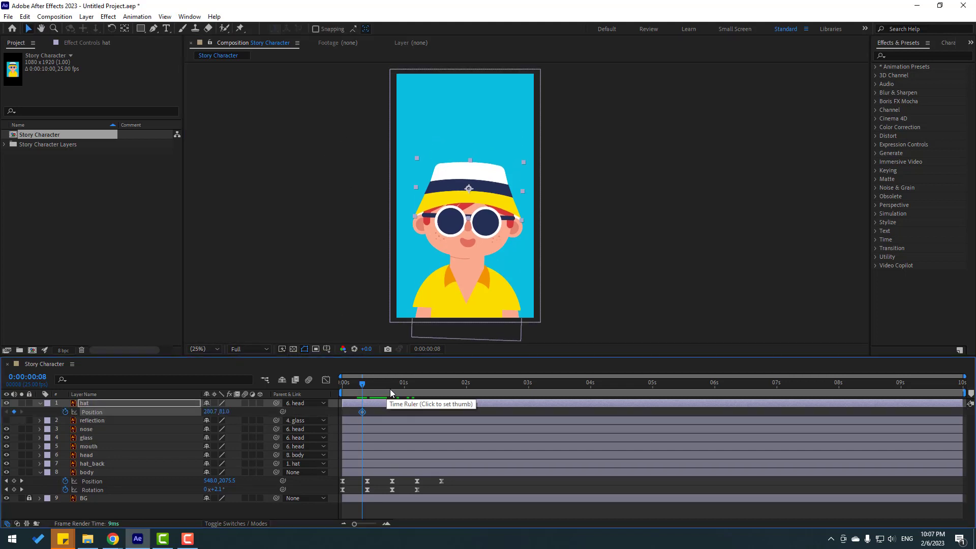
Step: Raise the hat to a Y Position of -244 at 0:00:00:18 and copy its first Position keyframe to 0:00:01:03
key("shift+Page_Down")
left_click_drag(225, 411, 88, 382)
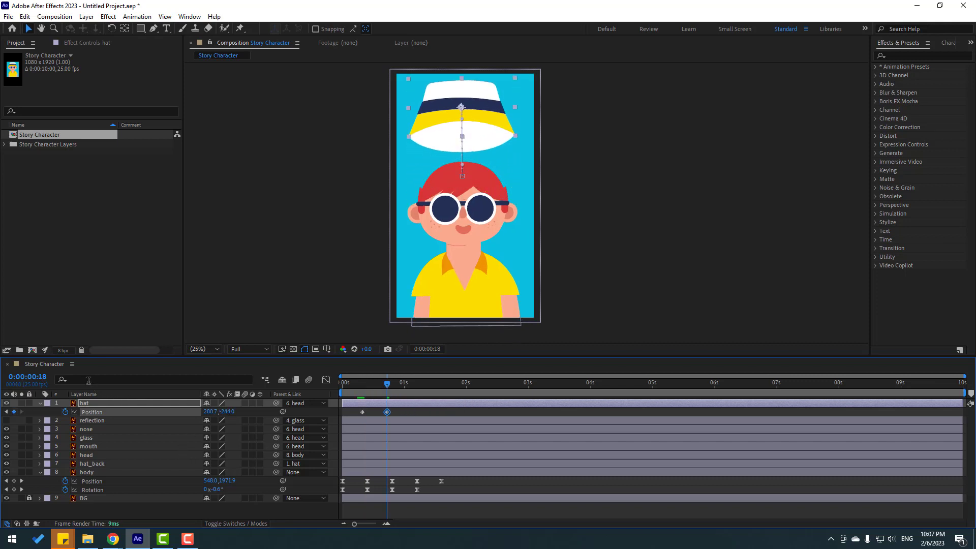
key("shift+Page_Down")
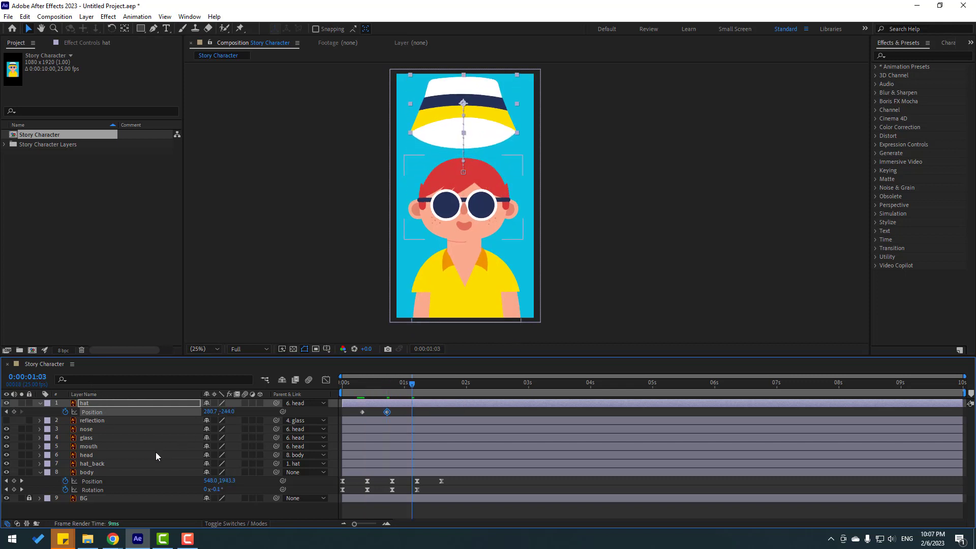
left_click(363, 411)
key("ctrl+c")
key("ctrl+v")
Step: Apply Easy Ease to the three hat Position keyframes and preview the hat toss
left_click_drag(422, 413, 414, 395)
right_click(362, 412)
mouse_move(432, 405)
left_click(492, 439)
key("space")
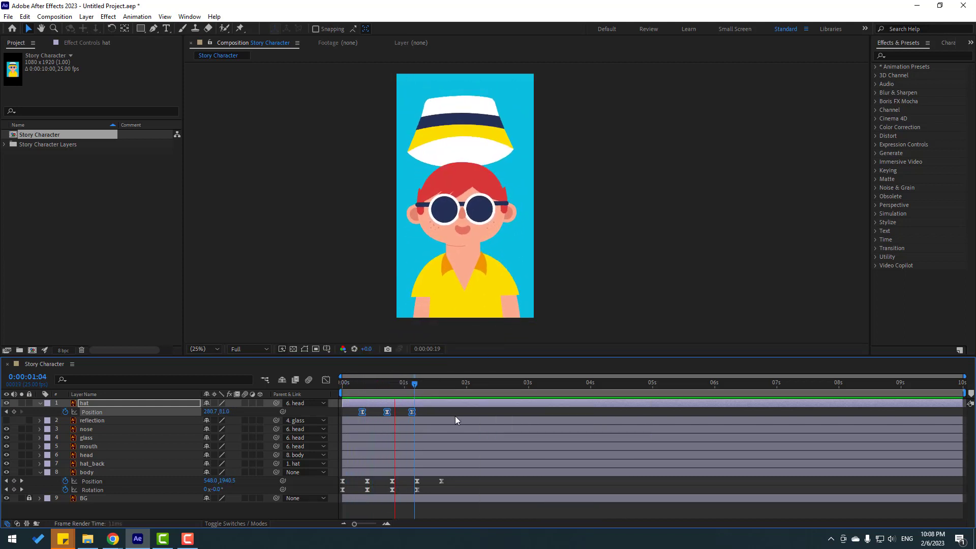
key("space")
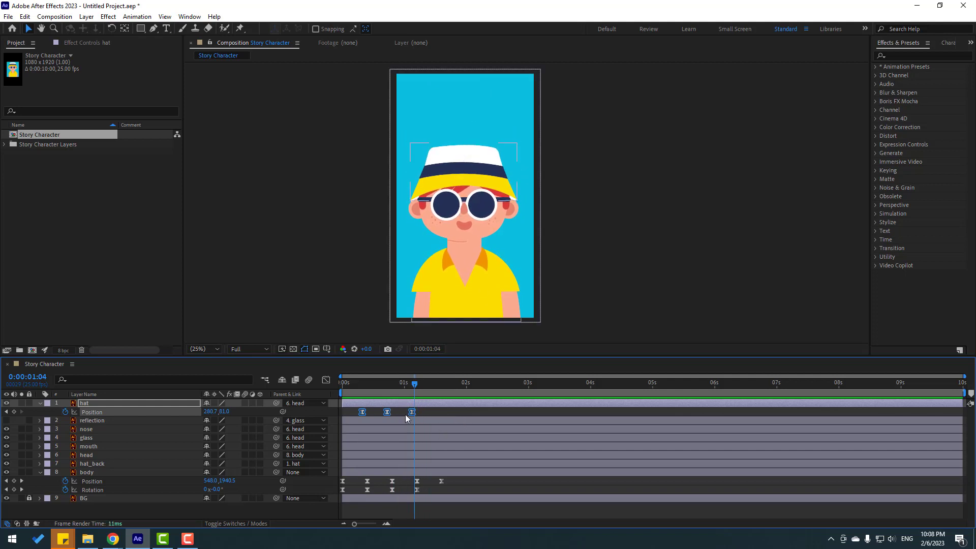
Step: Stretch the hat Position keyframes proportionally so the last one lands at about 0:00:01:11, and preview the slower toss
left_click_drag(413, 413, 430, 417)
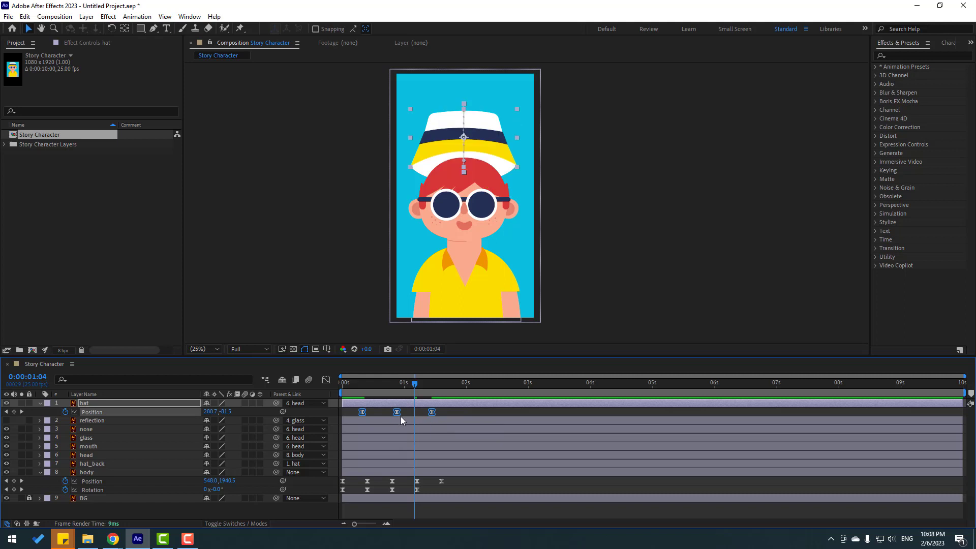
key("space")
key("space")
Step: Reshape the hat's Position speed graph with sharp peaks near both ends and a slow hang at the middle keyframe, and preview it
left_click(326, 381)
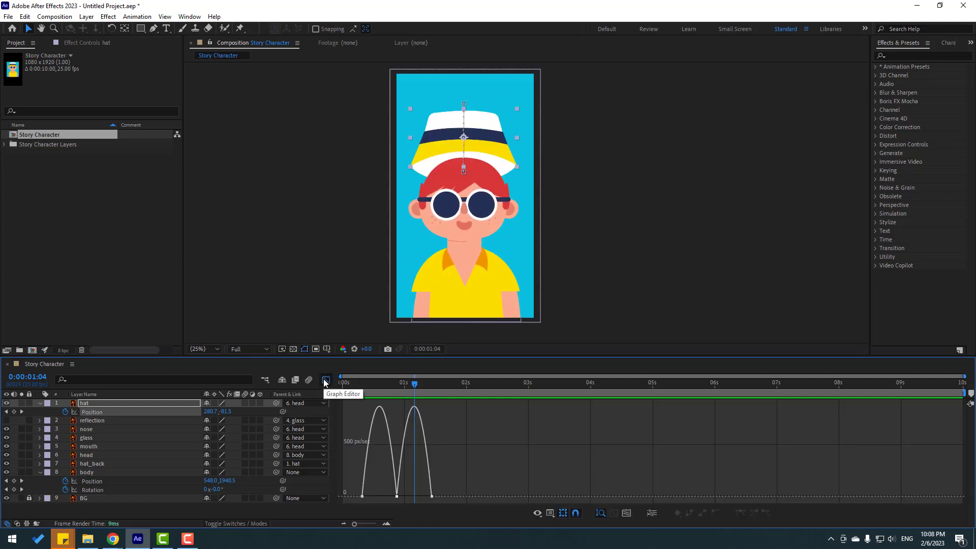
left_click_drag(391, 497, 426, 496)
left_click(407, 498)
left_click(396, 496)
key("space")
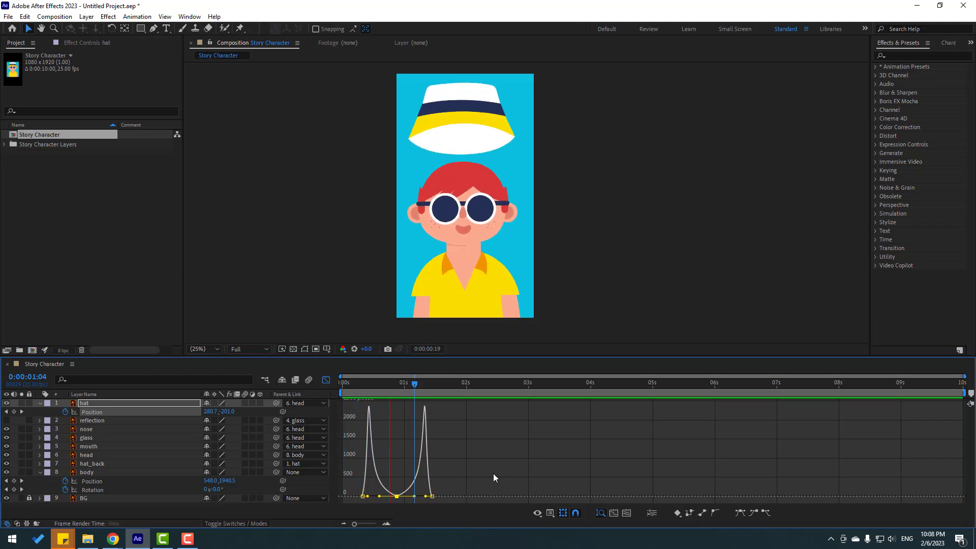
key("space")
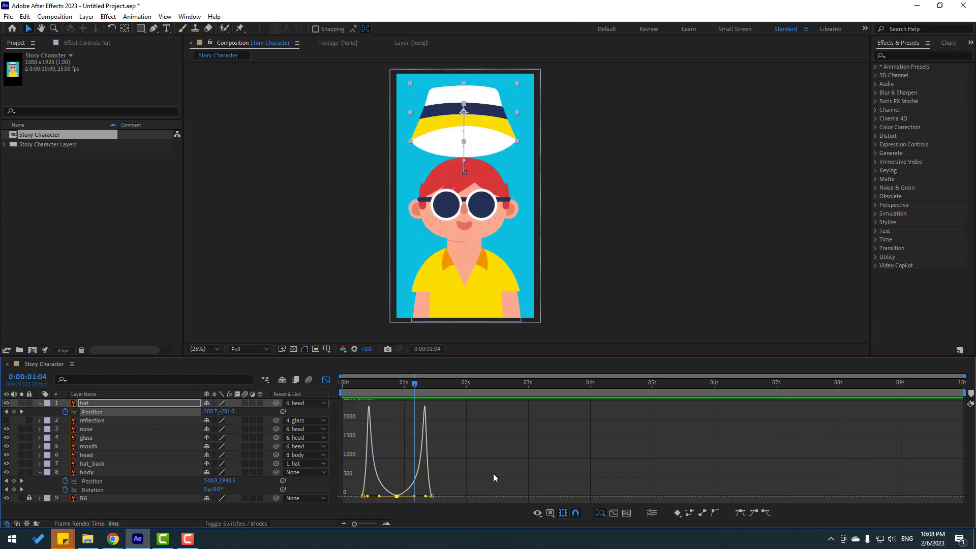
left_click(328, 382)
Step: Shift all hat Position keyframes earlier so they begin at 0:00:00:05, and preview the timing
left_click_drag(351, 425, 354, 412)
key("space")
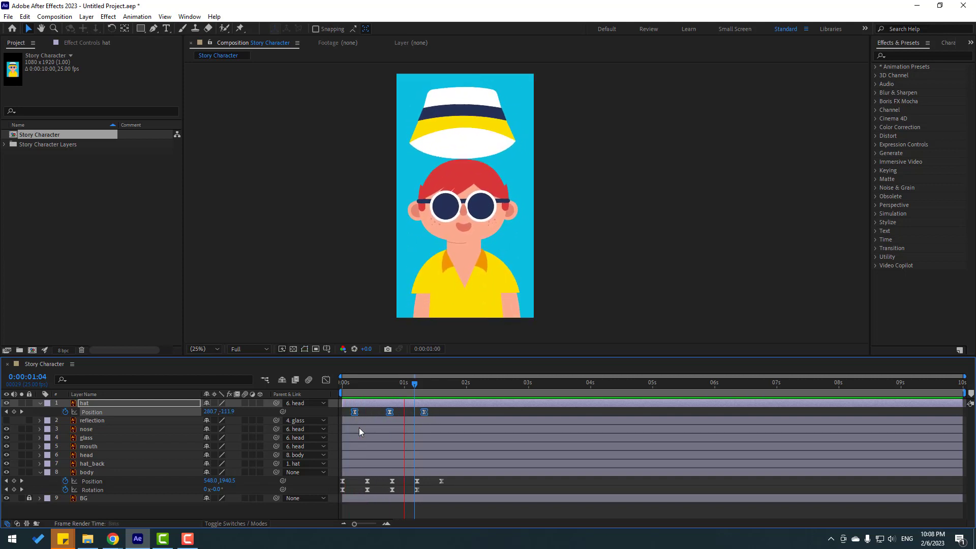
Step: Start a Position animation on the head layer with a keyframe at 0:00:01:06
left_click_drag(350, 383, 421, 389)
left_click(89, 457)
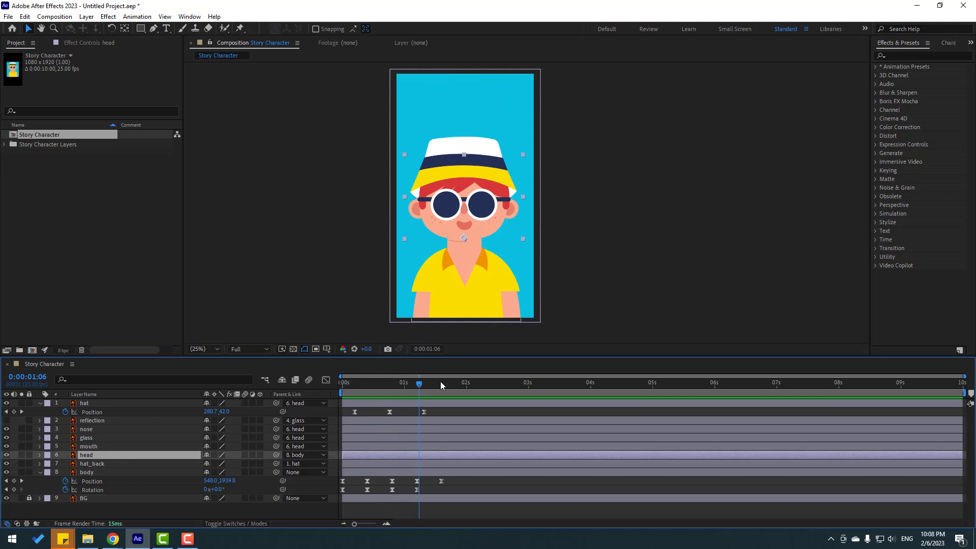
key("p")
left_click(65, 463)
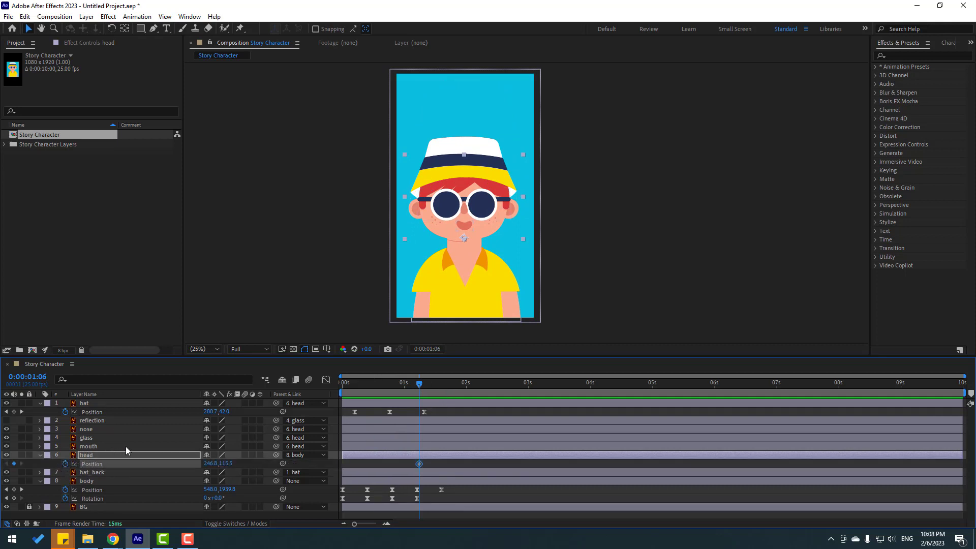
Step: Lower the head to a Y Position of 132.4 at 0:00:01:12
key("Page_Down")
key("Page_Down")
key("Page_Down")
key("Page_Down")
key("Page_Down")
key("Page_Down")
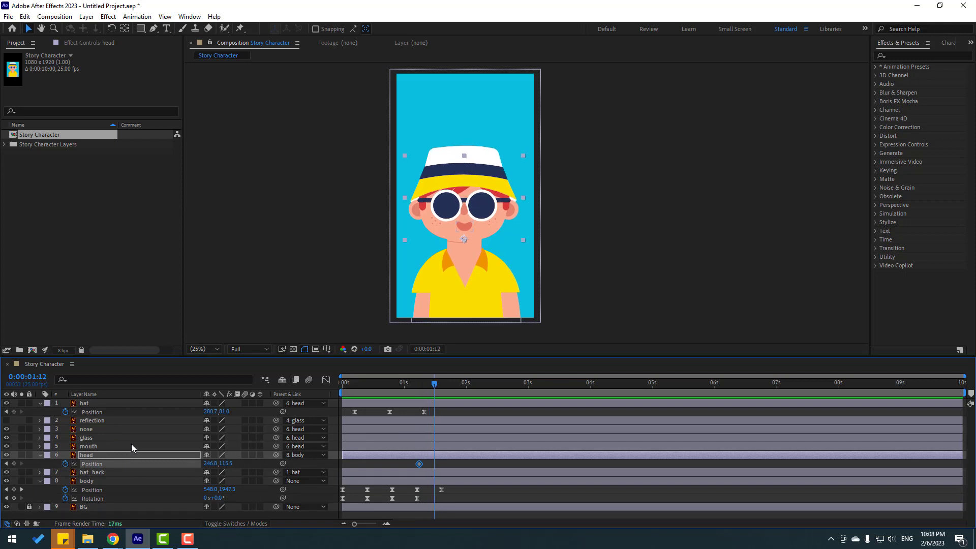
key("shift+Down")
key("shift+Down")
key("shift+Down")
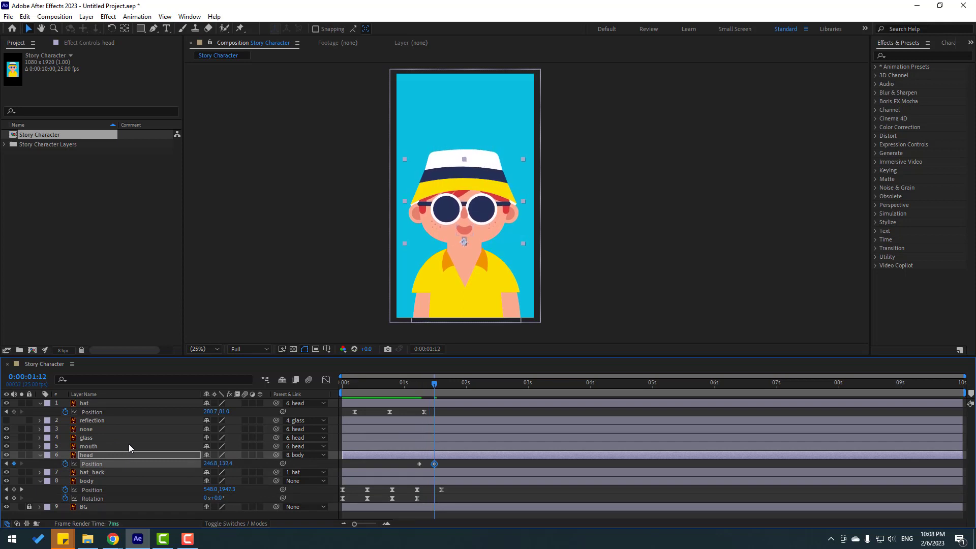
Step: Advance six frames to 0:00:01:18 and set the head's Y Position to 120.4
left_click(434, 350)
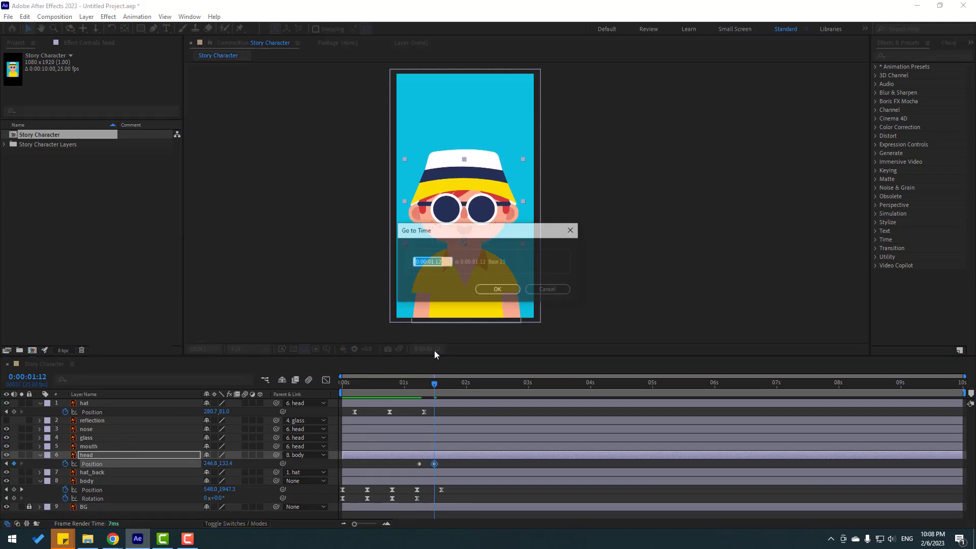
type("+6")
left_click(503, 289)
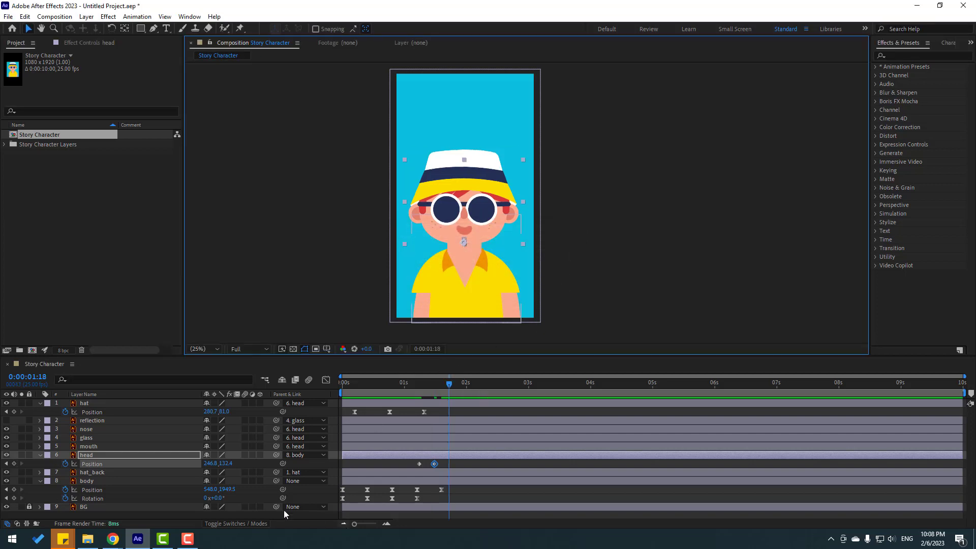
left_click_drag(226, 463, 222, 464)
Step: Apply Easy Ease to the three head Position keyframes and preview the head's reaction to the landing hat
left_click(419, 464)
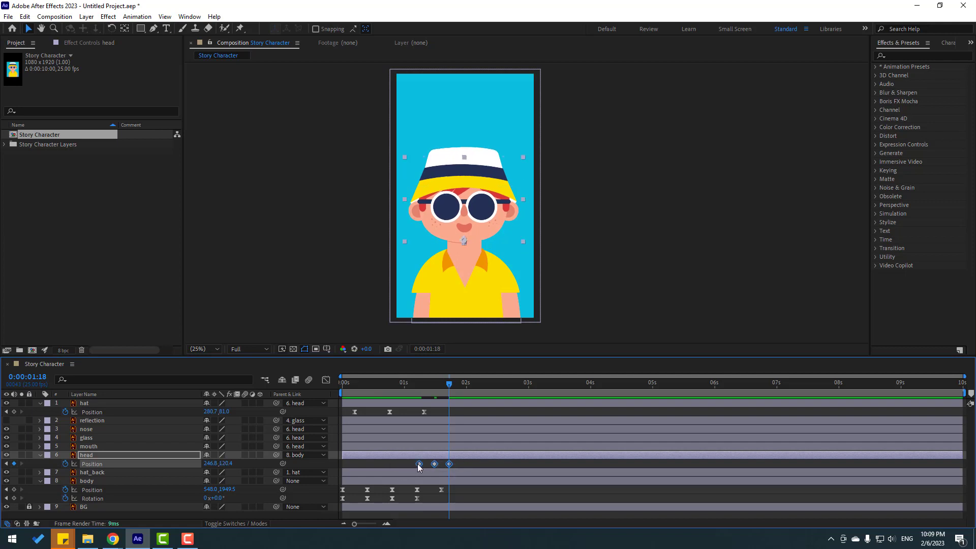
right_click(419, 468)
mouse_move(447, 516)
left_click(585, 389)
key("space")
key("space")
Step: Start a Rotation animation on the hat layer with a keyframe at 0:00:00:05
left_click(85, 403)
left_click_drag(449, 384, 356, 386)
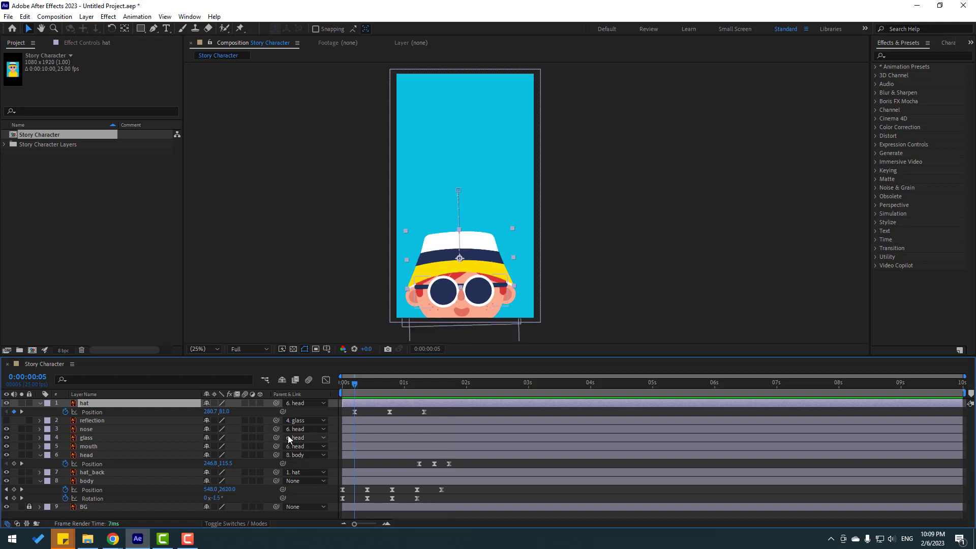
key("shift+r")
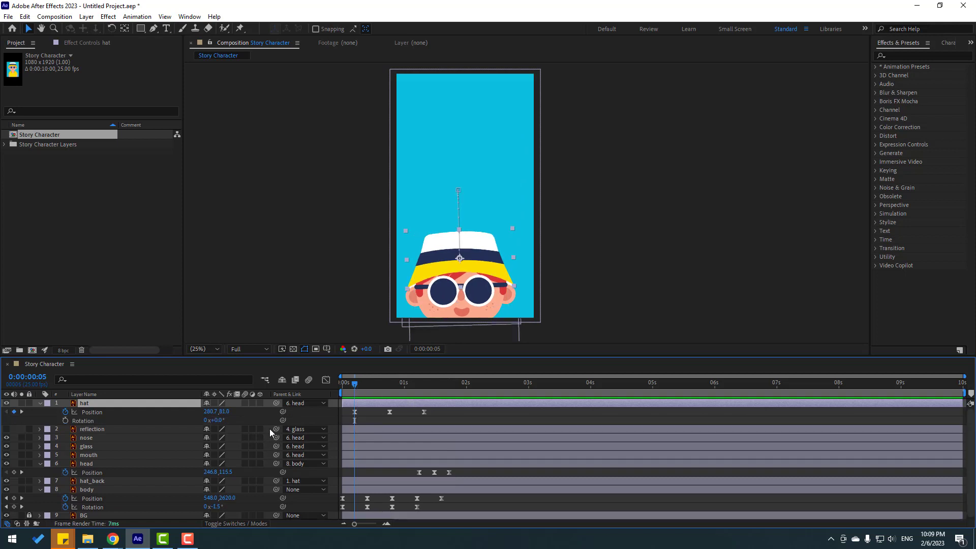
left_click(66, 421)
Step: Add hat Rotation keyframes at about 0:00:00:14 and 0:00:00:24, tilting the hat to 11° at the second one
left_click_drag(355, 389, 377, 389)
left_click_drag(213, 420, 214, 420)
left_click_drag(383, 386, 398, 390)
left_click_drag(216, 422, 227, 422)
Step: Add a hat Rotation keyframe of 0° at 0:00:01:08
left_click_drag(399, 386, 426, 385)
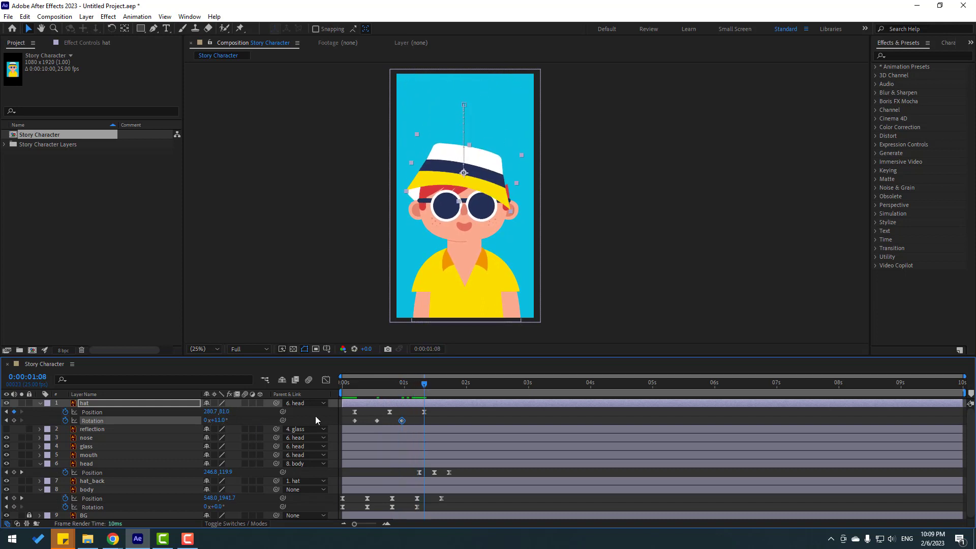
left_click(220, 420)
type("0")
key("Return")
Step: Apply Easy Ease to all hat Rotation keyframes and preview the tilting hat
left_click_drag(437, 422, 341, 424)
right_click(355, 420)
mouse_move(406, 413)
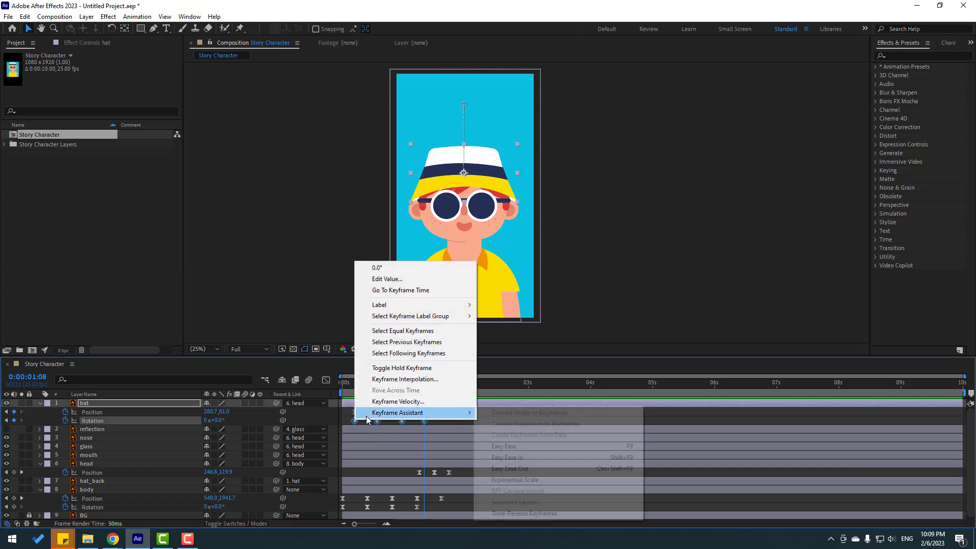
left_click(498, 445)
key("space")
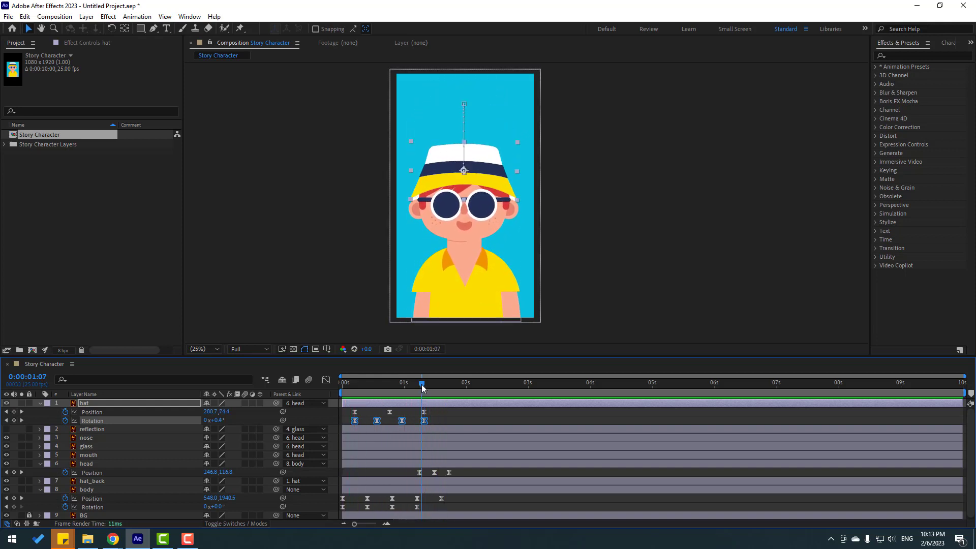
Step: Start a Rotation animation on the head layer with a keyframe at 0:00:01:20
key("Page_Down")
key("Page_Down")
key("Page_Down")
key("Page_Down")
key("Page_Down")
key("Page_Down")
key("Page_Down")
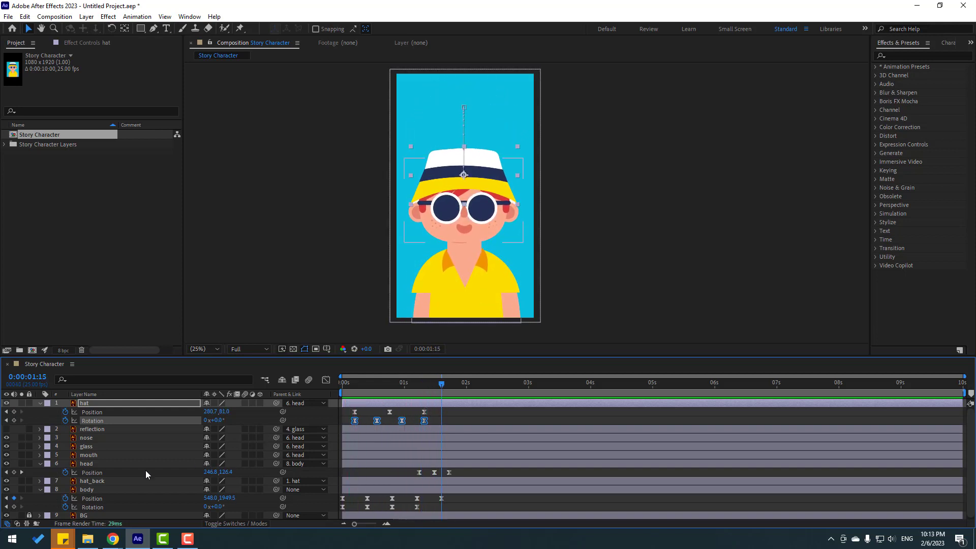
left_click(122, 463)
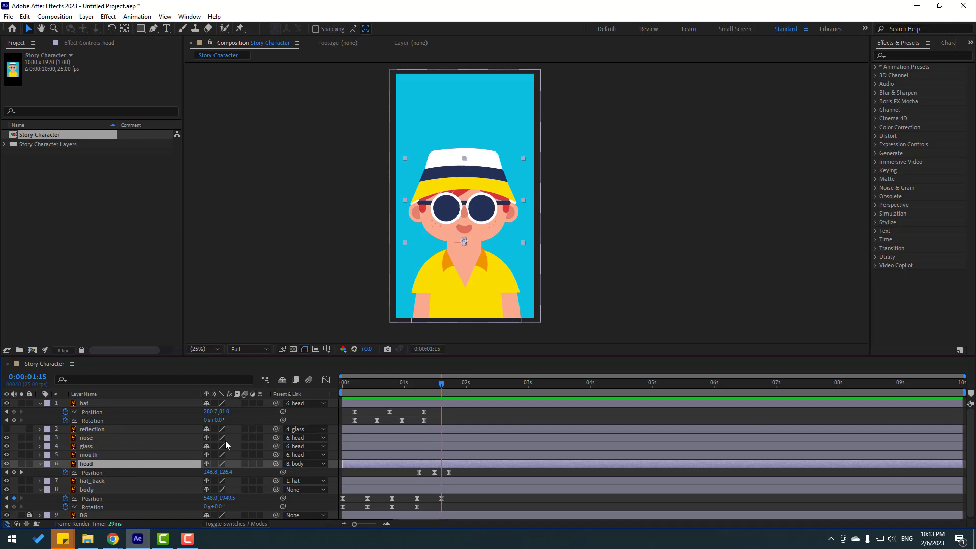
key("shift+r")
left_click(446, 384)
left_click_drag(446, 383, 456, 384)
left_click(65, 481)
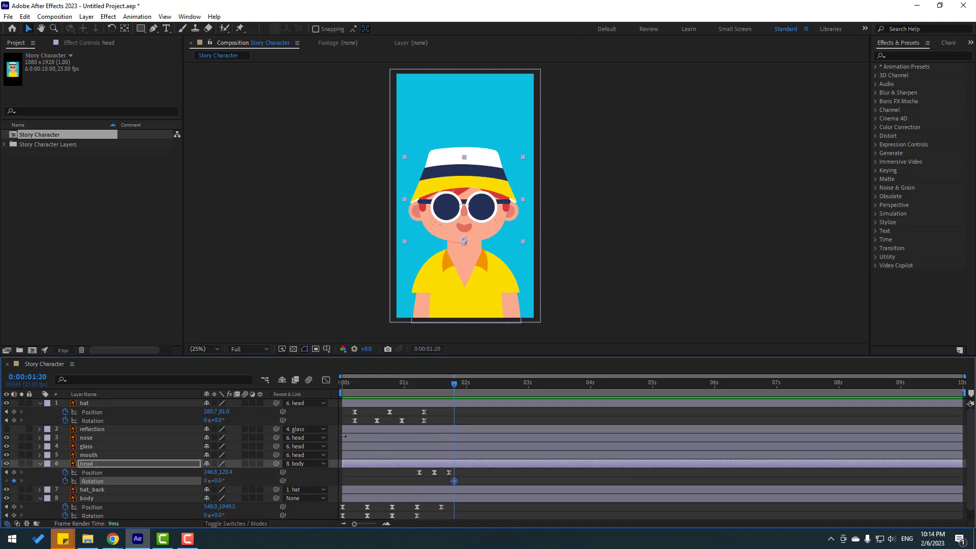
Step: Add a head Rotation keyframe of -8° at 0:00:02:05
key("shift+Page_Down")
left_click(219, 481)
type("-6")
key("Return")
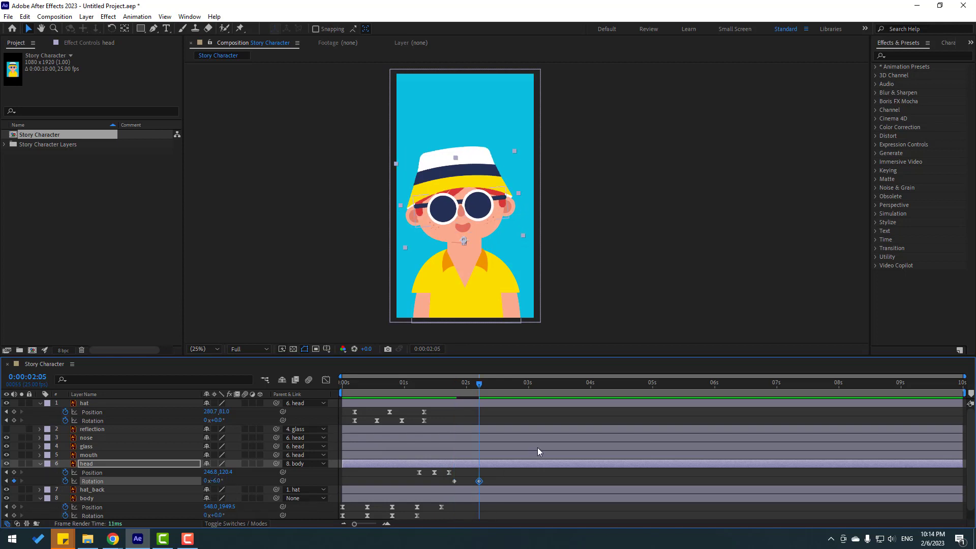
left_click(216, 481)
type("-8")
key("Return")
Step: Hold the head tilt with a Rotation keyframe at 0:00:03:00 and set Rotation to 8° at 0:00:03:10
left_click_drag(489, 386, 524, 388)
left_click(14, 481)
key("shift+Page_Down")
left_click(219, 481)
type("8")
key("Return")
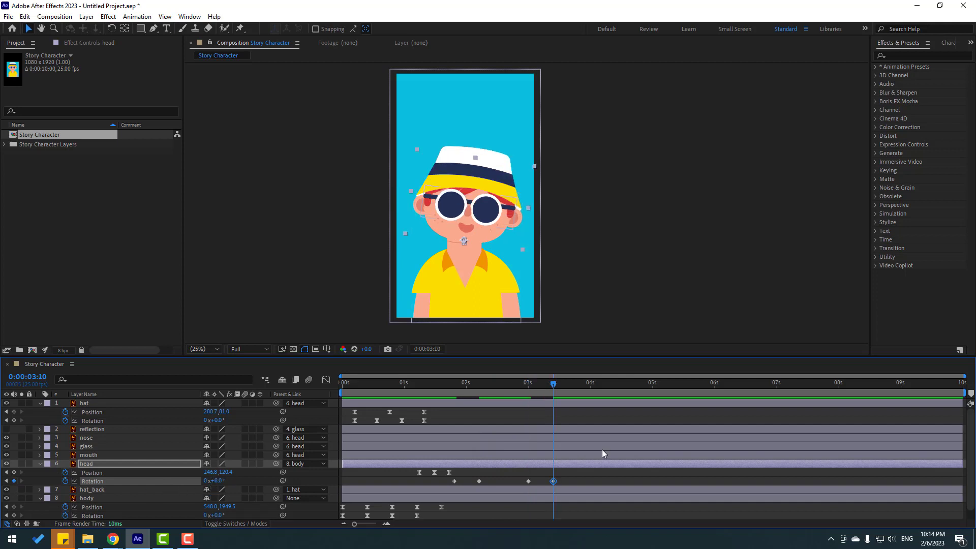
Step: Hold the opposite head tilt with a keyframe at 0:00:04:02 and set head Rotation to 0° at 0:00:04:12
left_click_drag(590, 389, 614, 389)
left_click(13, 481)
key("shift+Page_Down")
left_click(218, 481)
type("0")
key("Return")
Step: Apply Easy Ease to all Rotation keyframes of the head layer
left_click_drag(633, 478, 440, 496)
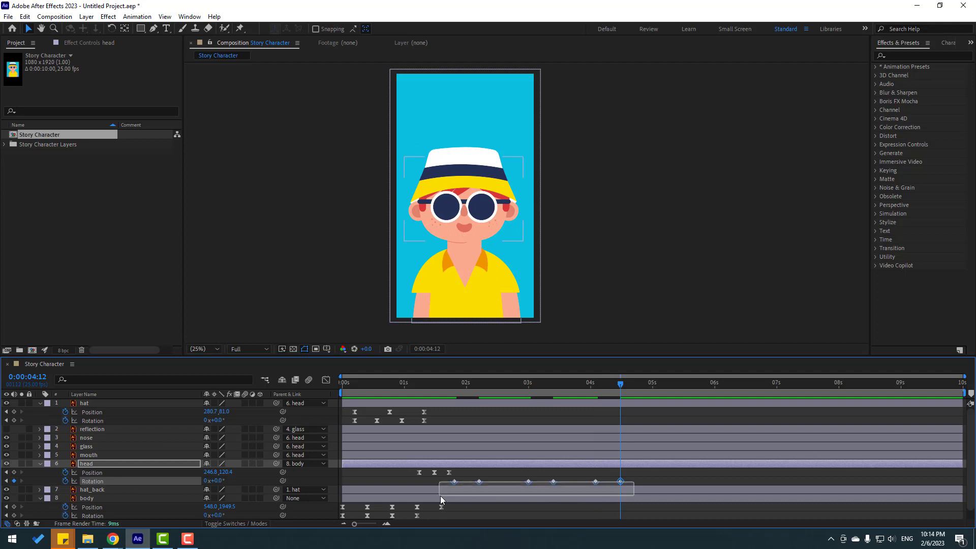
right_click(454, 481)
mouse_move(509, 476)
left_click(607, 410)
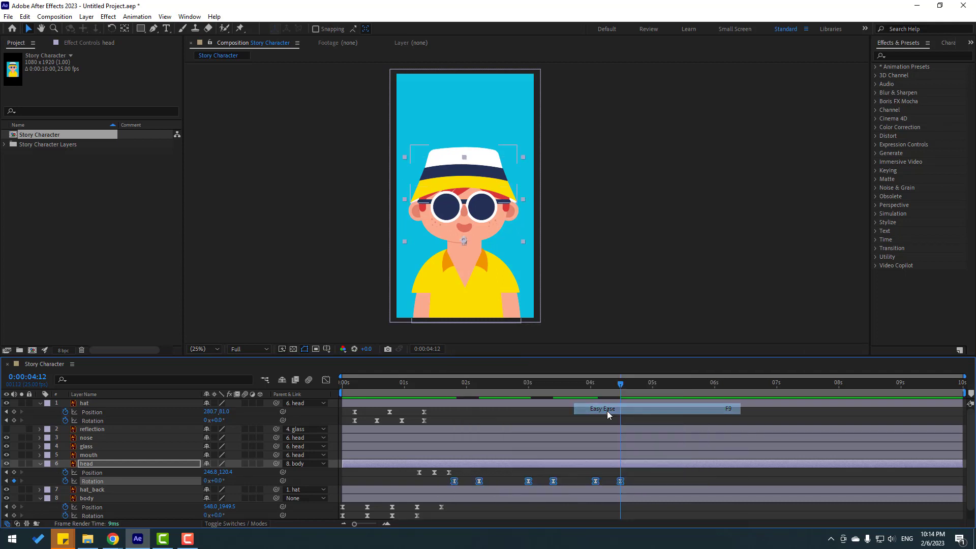
Step: Shift the whole set of head Rotation keyframes so the first one falls at 0:00:01:21
left_click(457, 382)
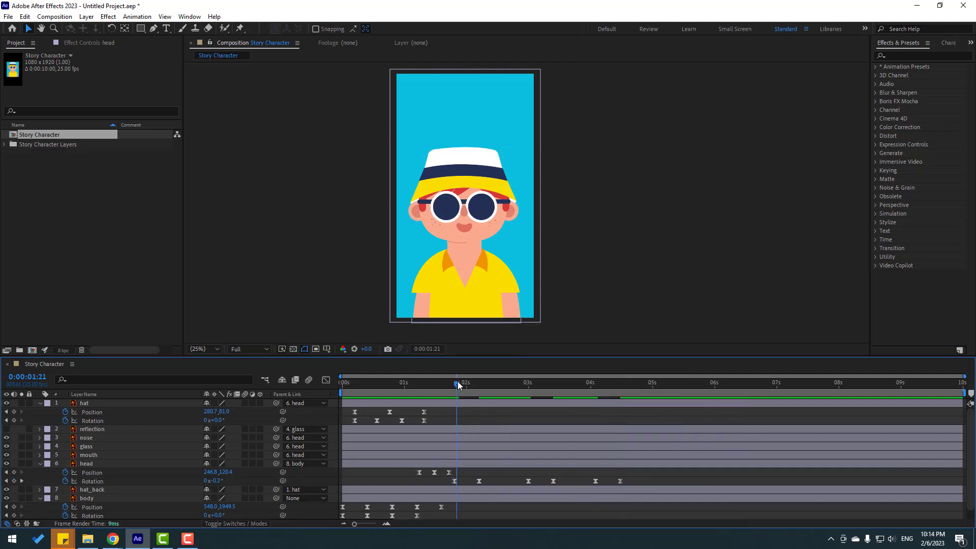
left_click_drag(642, 478, 457, 482)
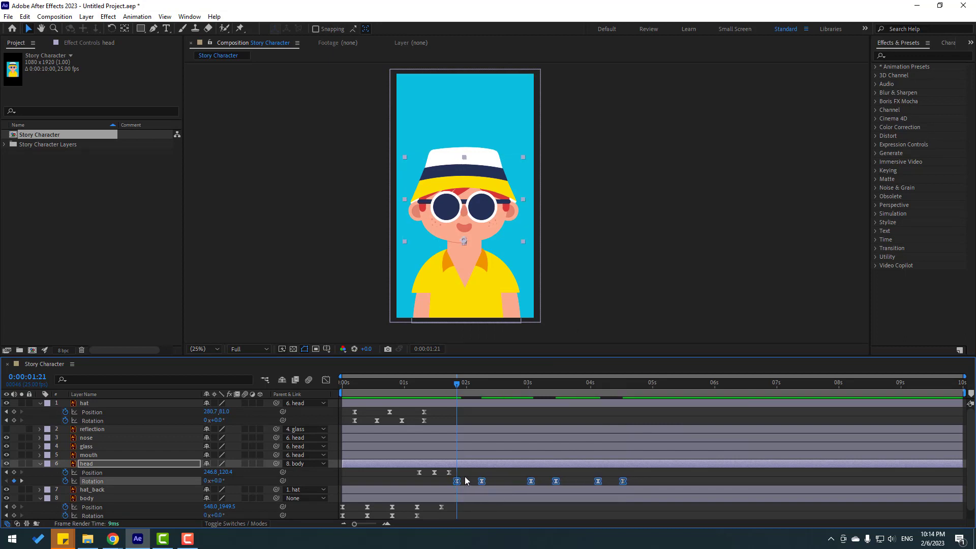
left_click(464, 477)
Step: Key a head Position dip from 0:00:01:21, with Y at 139.7 around 0:00:02:01 and back at 120.4 at 0:00:02:06
left_click(14, 472)
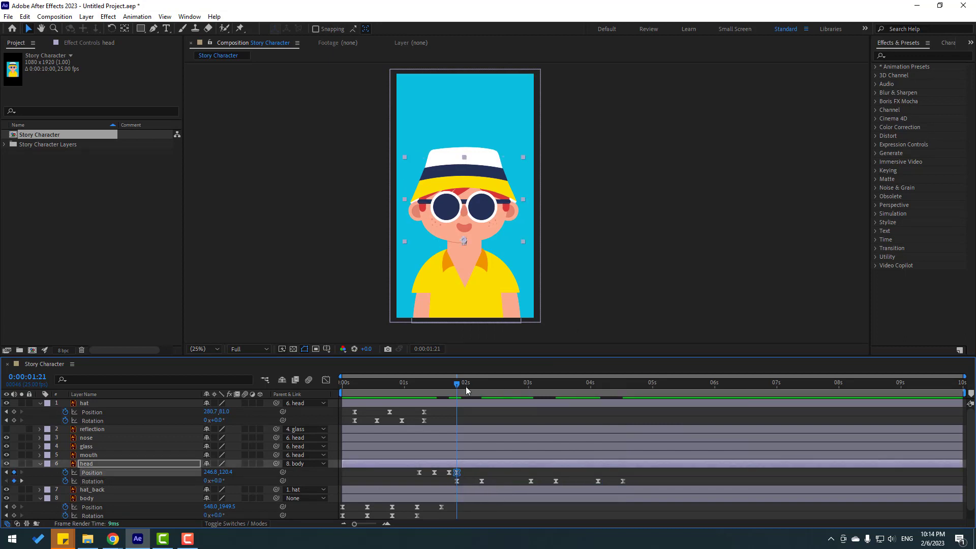
left_click_drag(460, 387, 484, 391)
key("shift+Down")
key("shift+Down")
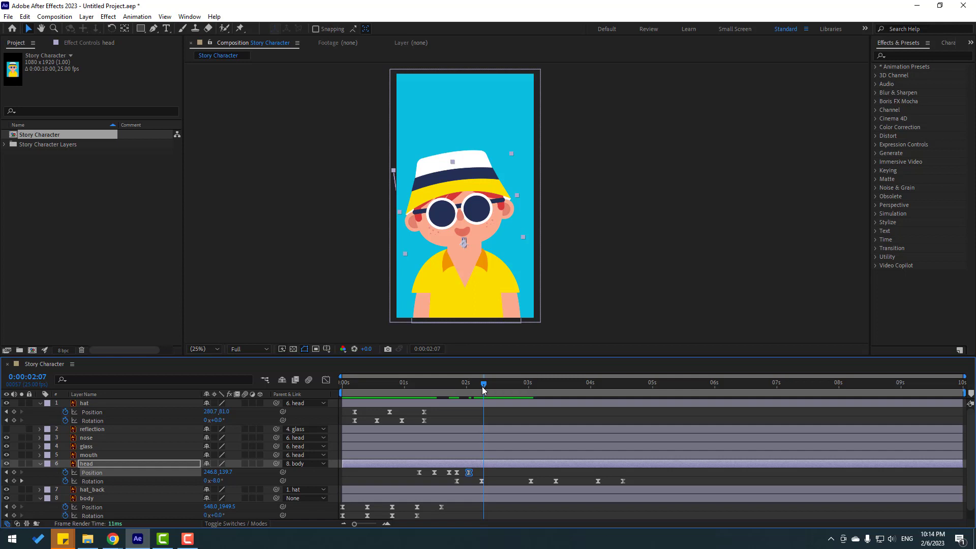
left_click(480, 391)
key("ctrl+v")
Step: Preview the head dip with the work area starting at 0:00:01:18
mouse_move(447, 389)
left_mouse_down()
mouse_move(477, 389)
mouse_move(448, 389)
left_mouse_up()
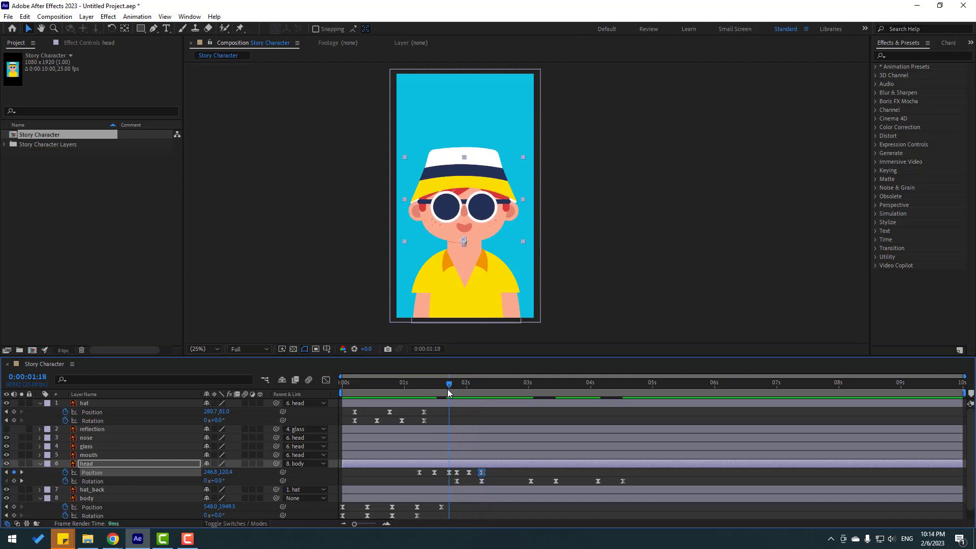
key("b")
key("space")
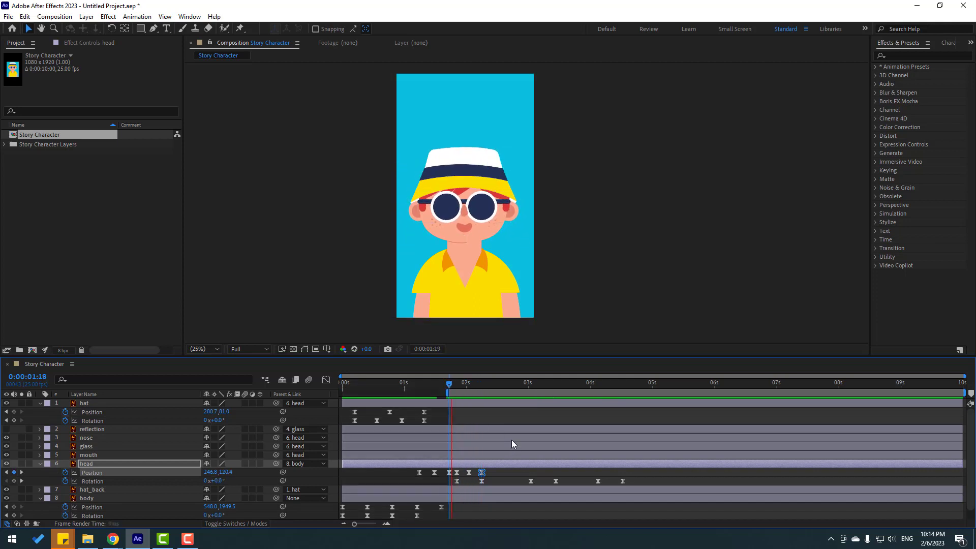
key("space")
Step: Copy the three head Position keyframes of the dip to start at 0:00:03:01 and again at 0:00:04:03
left_click_drag(489, 469, 456, 475)
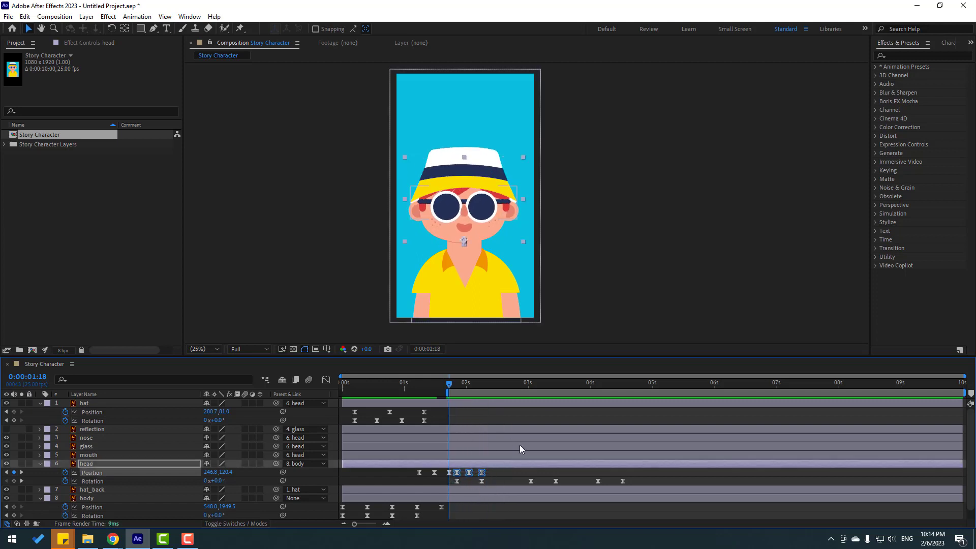
left_click(517, 384)
left_click_drag(526, 386, 529, 386)
key("ctrl+v")
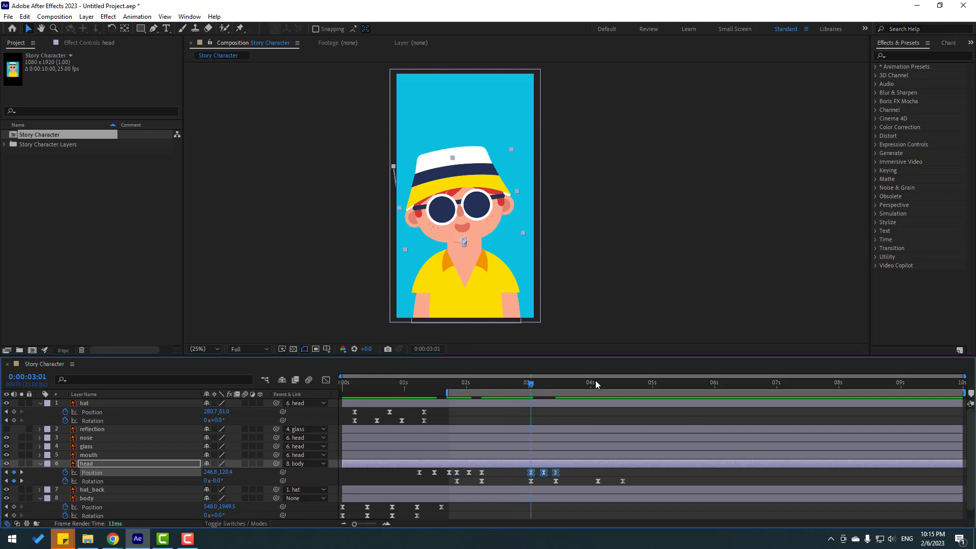
left_click(599, 384)
key("ctrl+v")
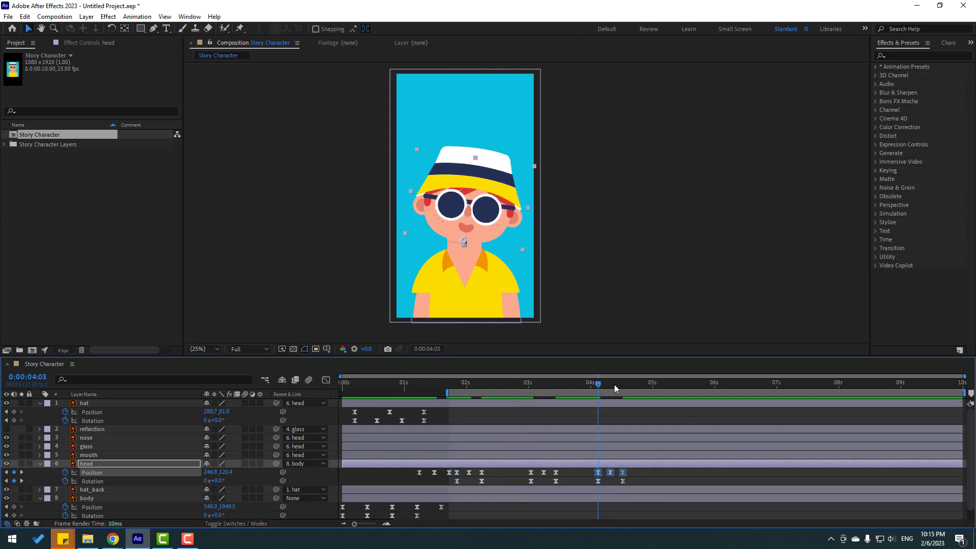
Step: Trim the composition to a work area running from its start to 0:00:06:00 and preview the animation
left_click(625, 384)
left_click_drag(665, 384, 715, 384)
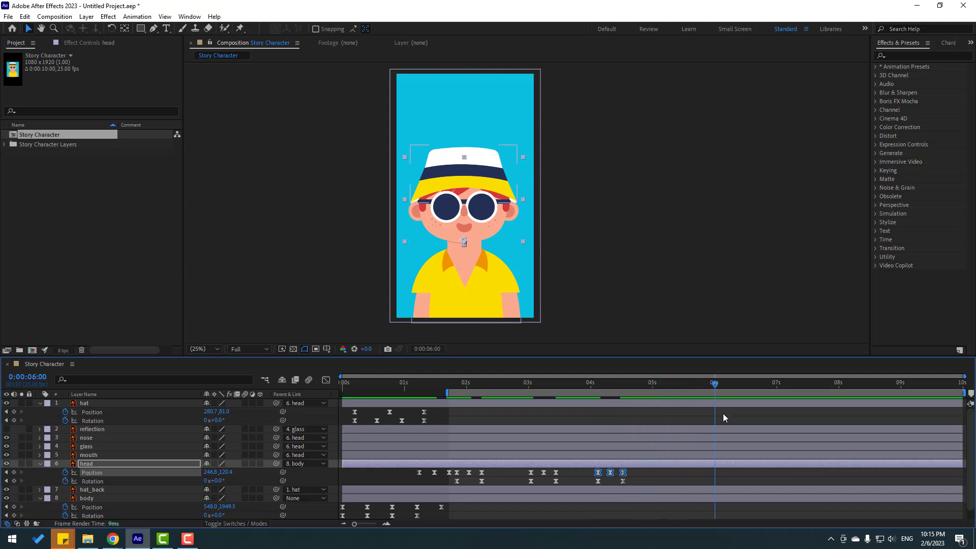
key("n")
left_click_drag(448, 393, 379, 393)
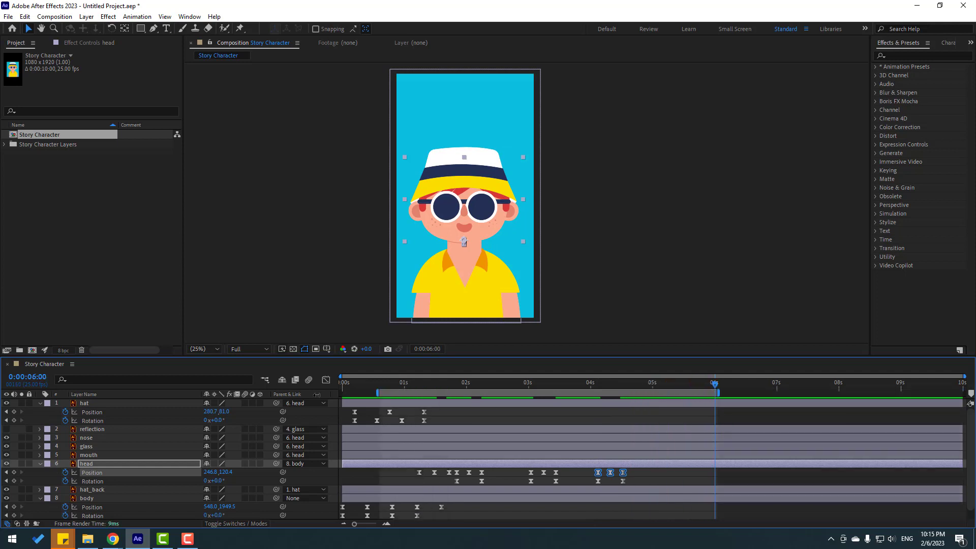
right_click(449, 394)
left_click(490, 416)
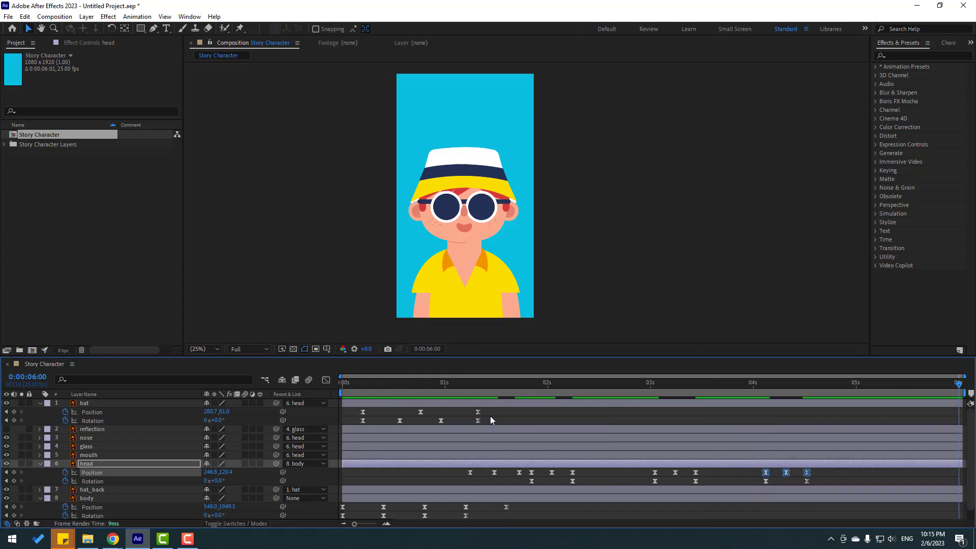
key("space")
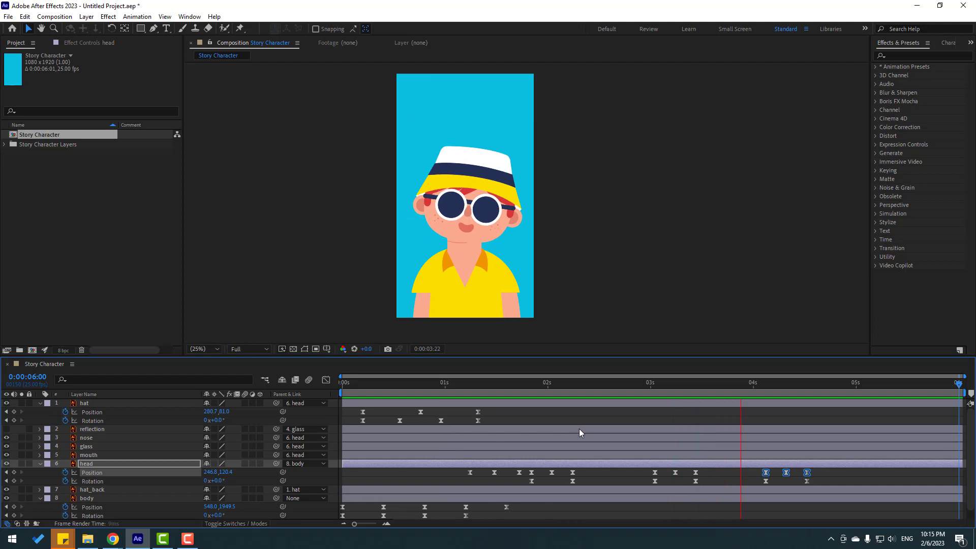
Step: Make the hidden reflection layer visible with the current time at 0:00:01:19
left_click_drag(447, 385, 523, 393)
left_click(102, 430)
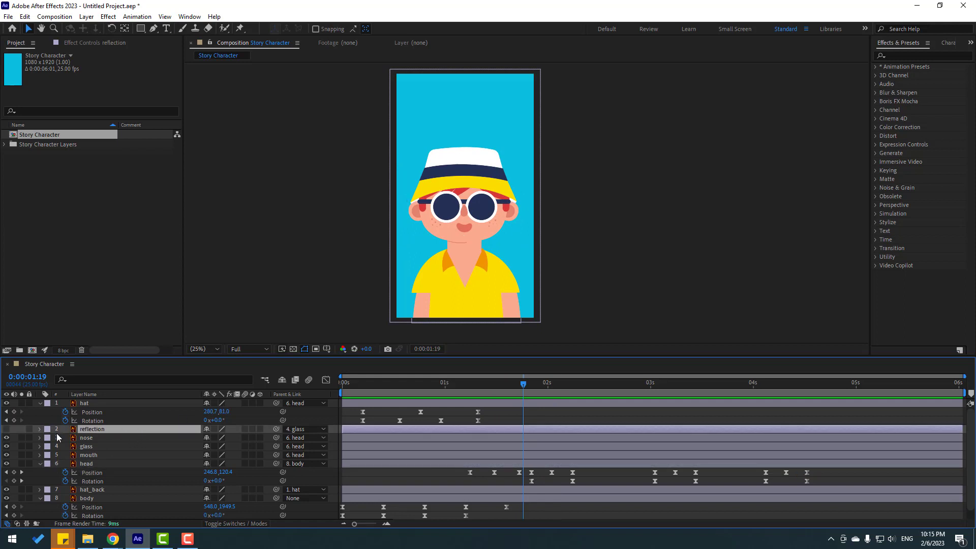
left_click(7, 430)
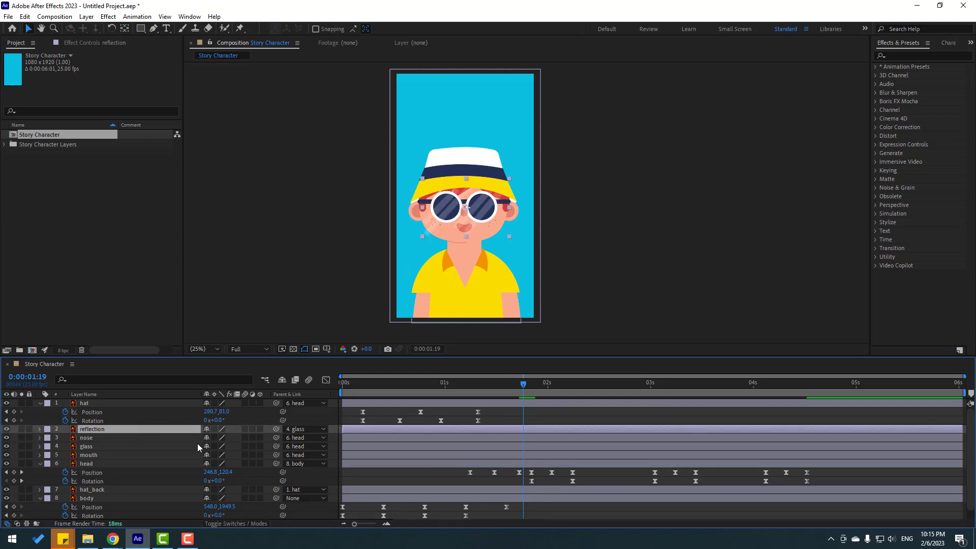
Step: Use the glass layer as the reflection layer's track matte and turn the glass layer's visibility back on
left_click(246, 524)
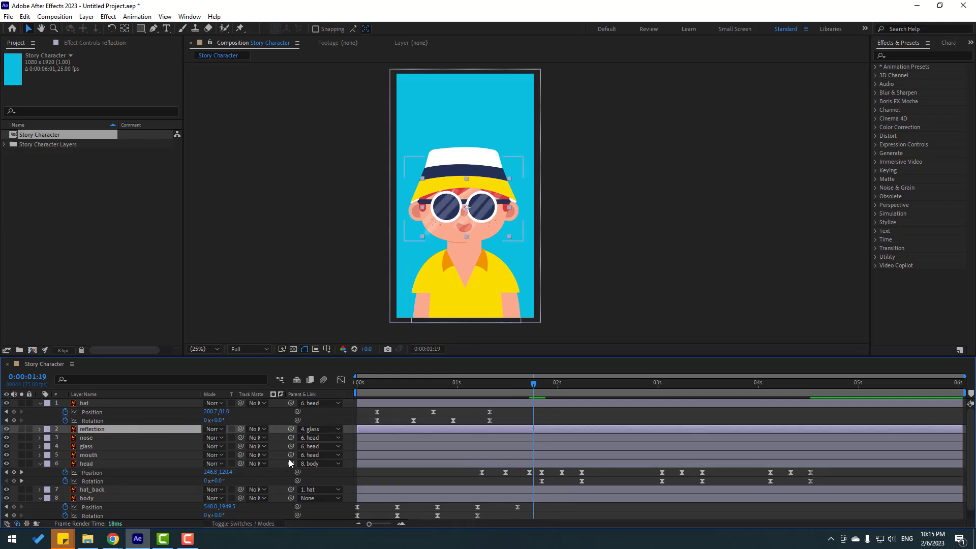
left_click(256, 430)
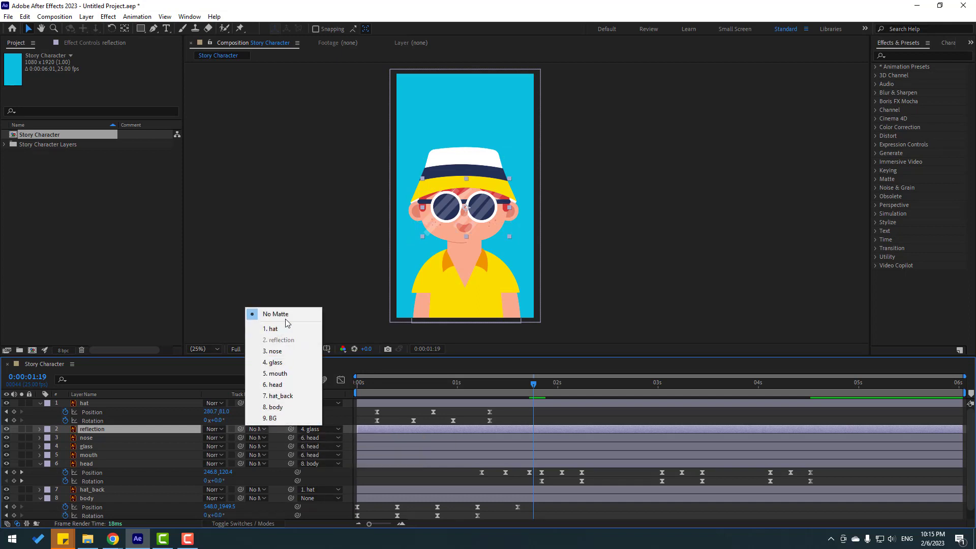
left_click(285, 363)
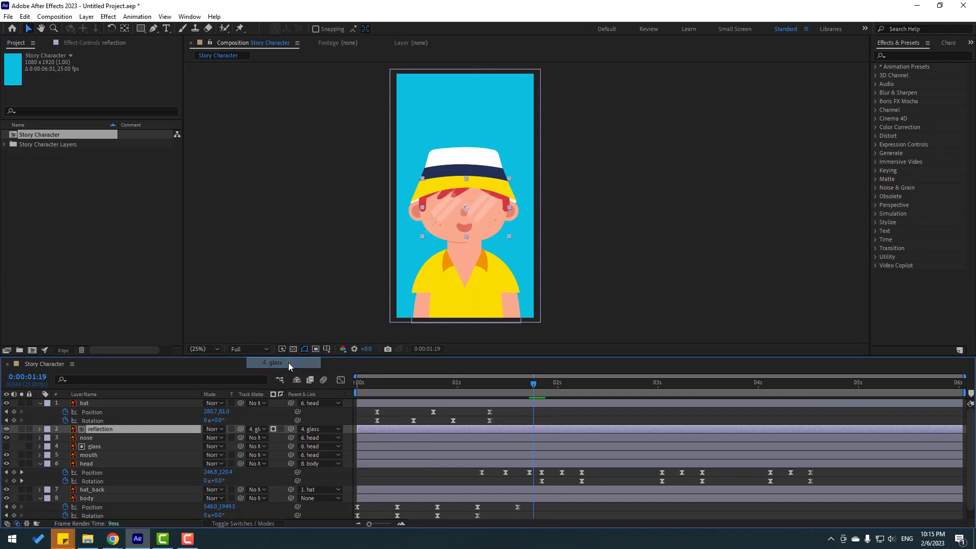
left_click(96, 447)
left_click(6, 447)
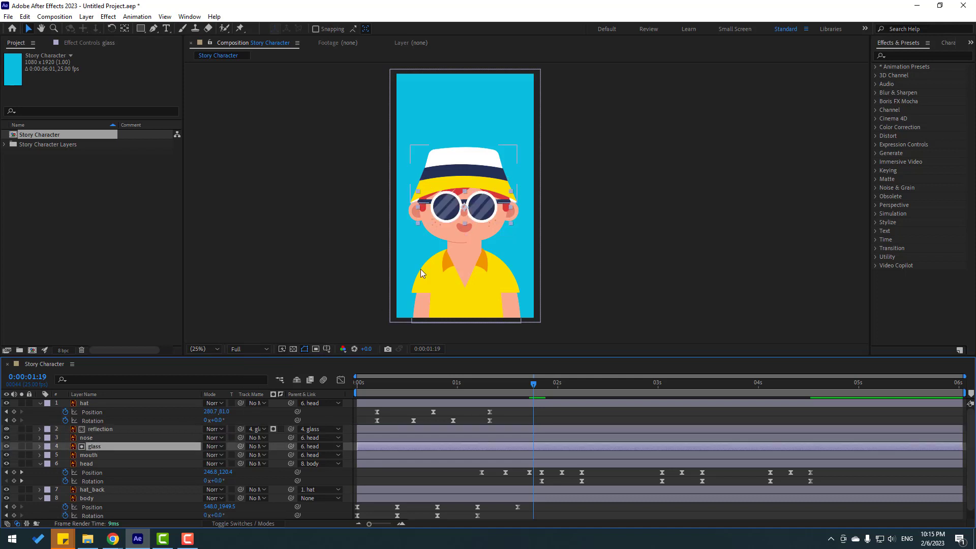
scroll(420, 270, "up", 4)
key("v")
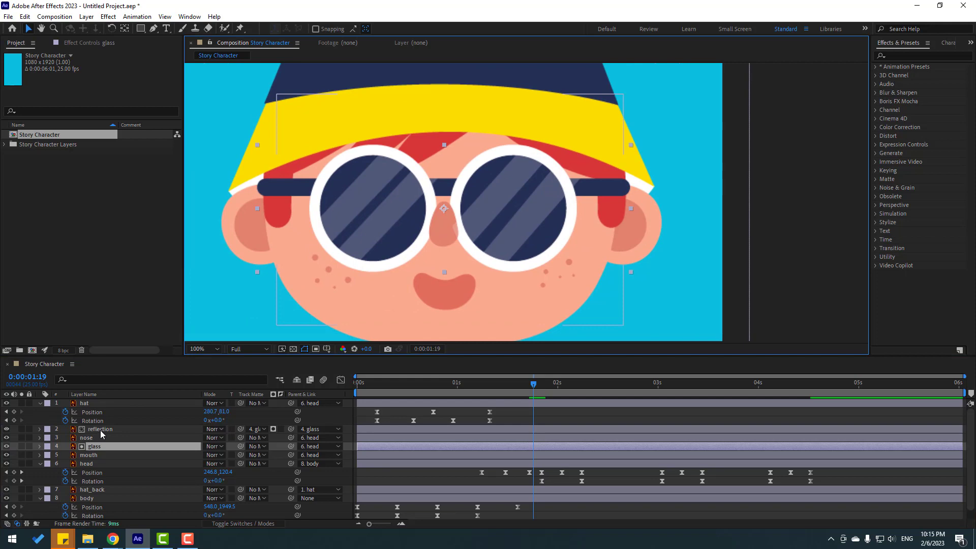
Step: Add a reflection Position keyframe at 0:00:00:24 with X set to 232.7
left_click(99, 430)
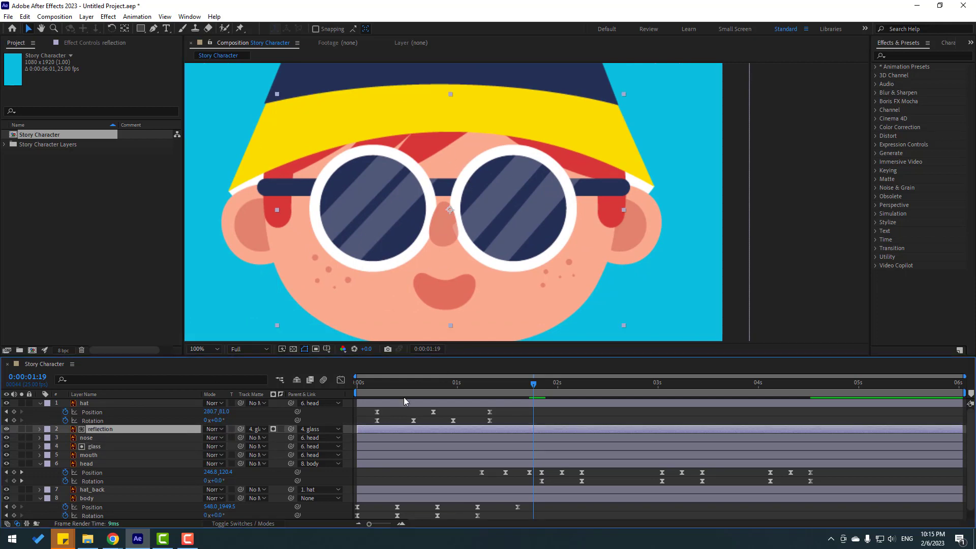
scroll(470, 291, "down", 2)
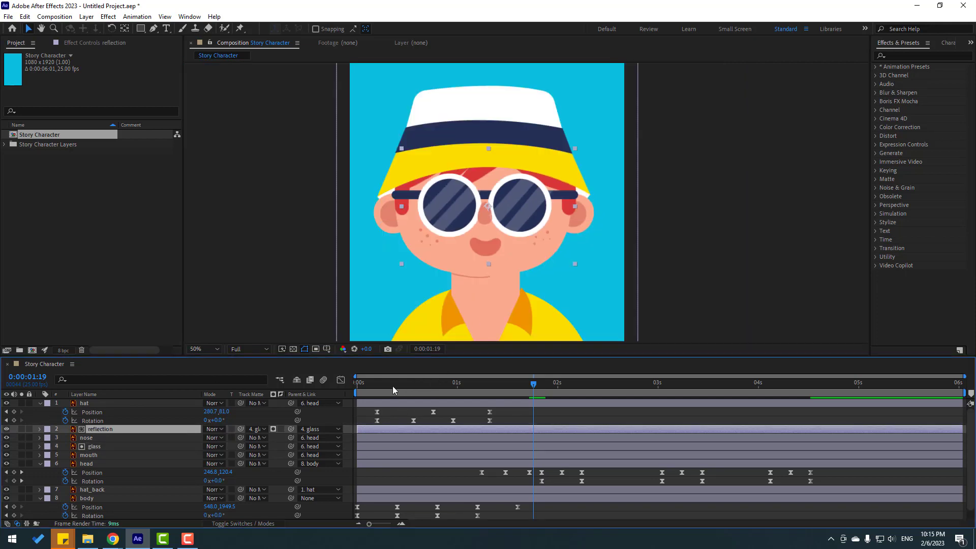
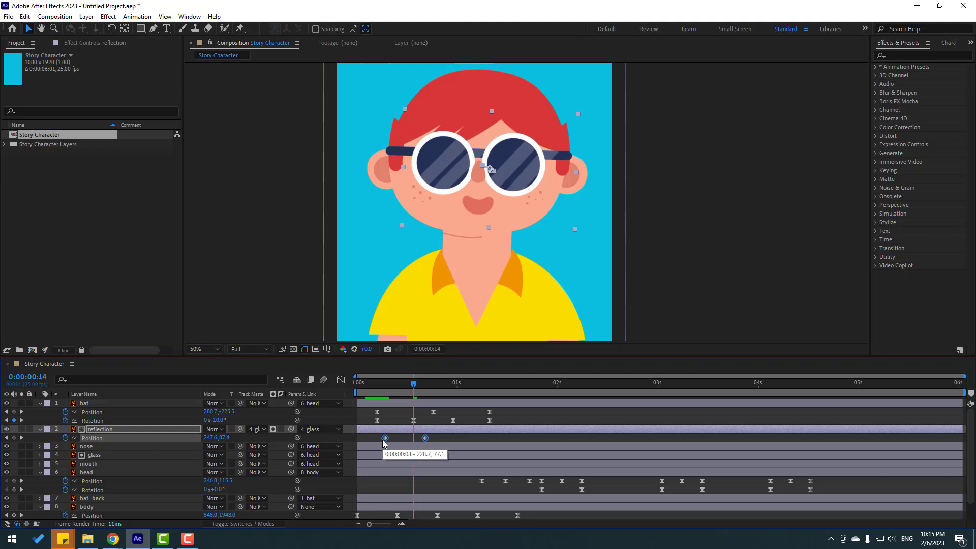
key("space")
left_click_drag(433, 384, 453, 389)
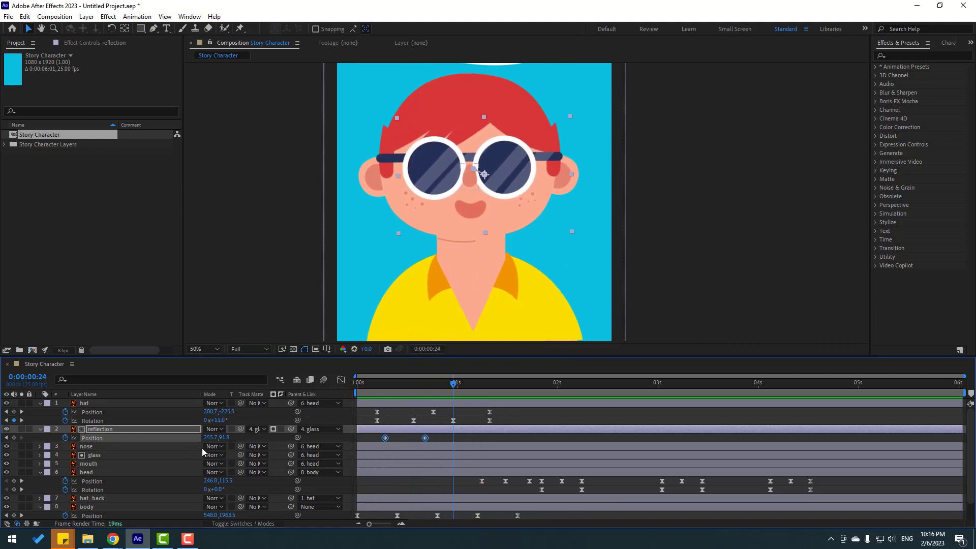
left_click(373, 437)
left_click_drag(209, 438, 196, 437)
left_click(492, 430)
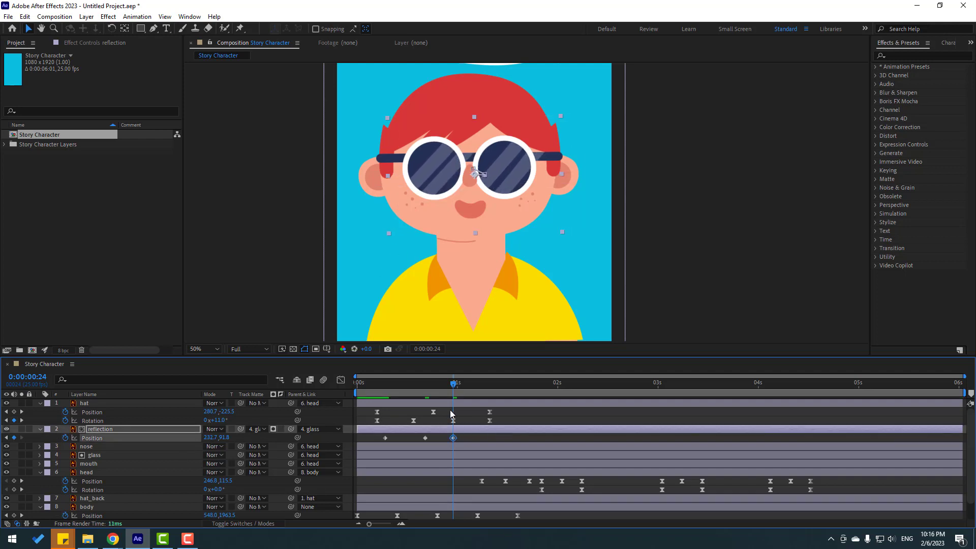
Step: Hold the reflection's Position with a keyframe at 0:00:01:06 and set its X to 241.7 at 0:00:01:12
left_click_drag(382, 384, 482, 389)
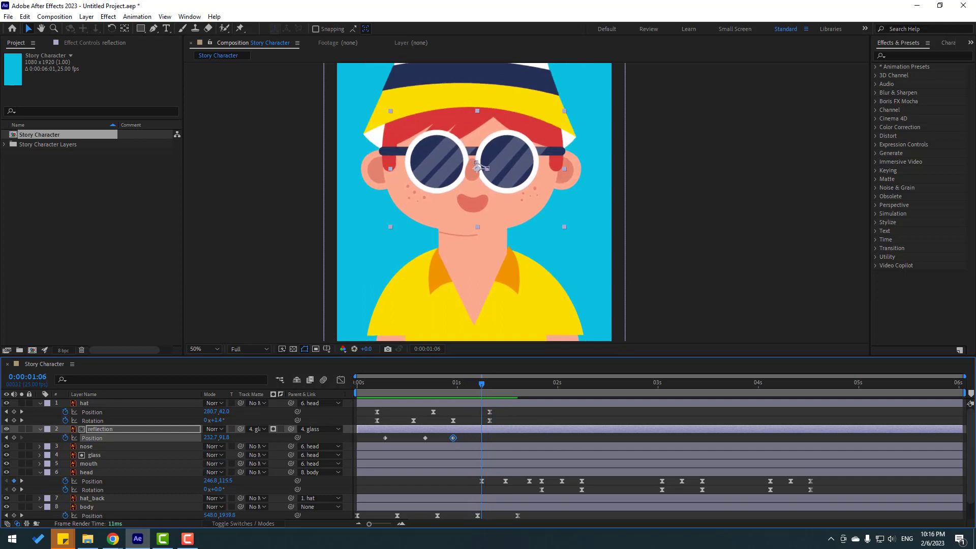
left_click(14, 438)
left_click_drag(483, 388, 504, 391)
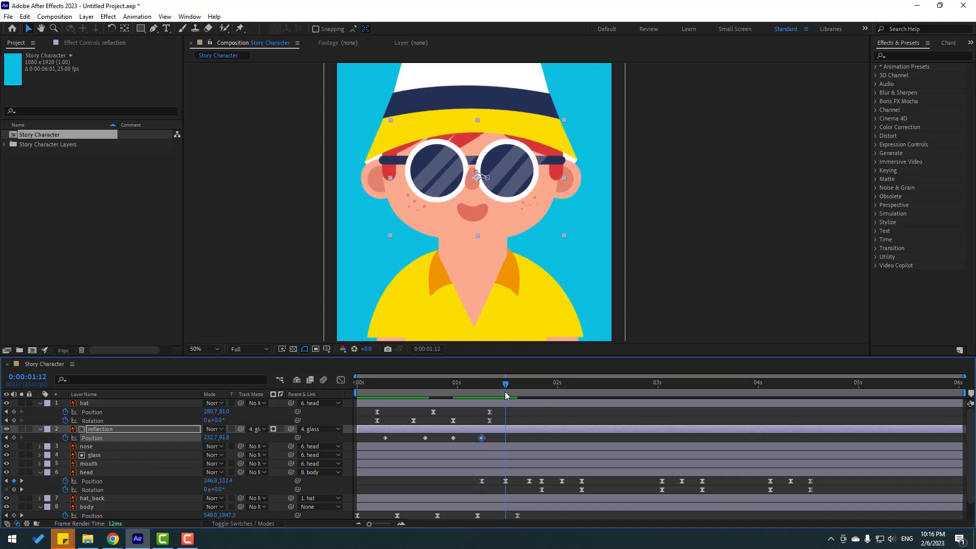
left_click_drag(211, 438, 215, 438)
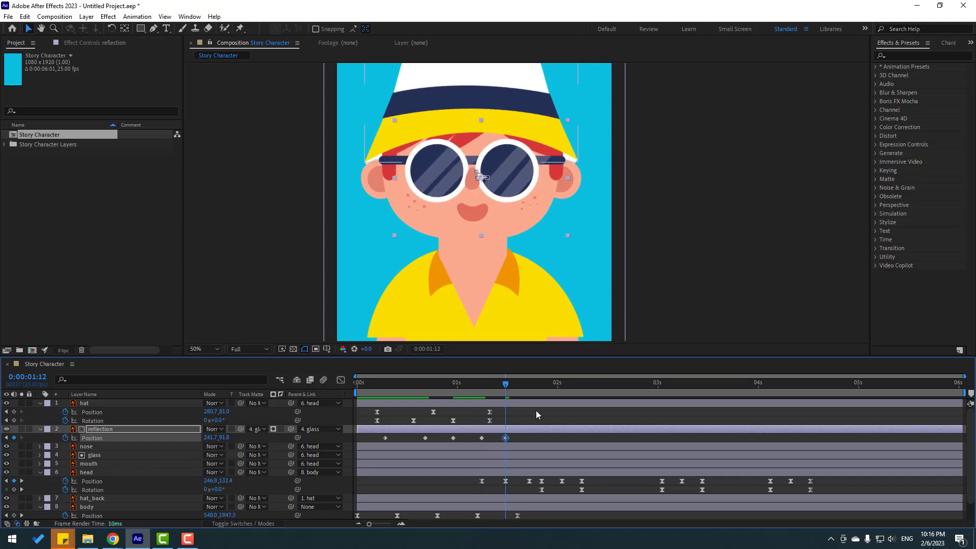
Step: Set the reflection's X Position to about 233 at 0:00:01:18 and hold it with a keyframe at 0:00:01:21
left_click_drag(506, 387, 529, 388)
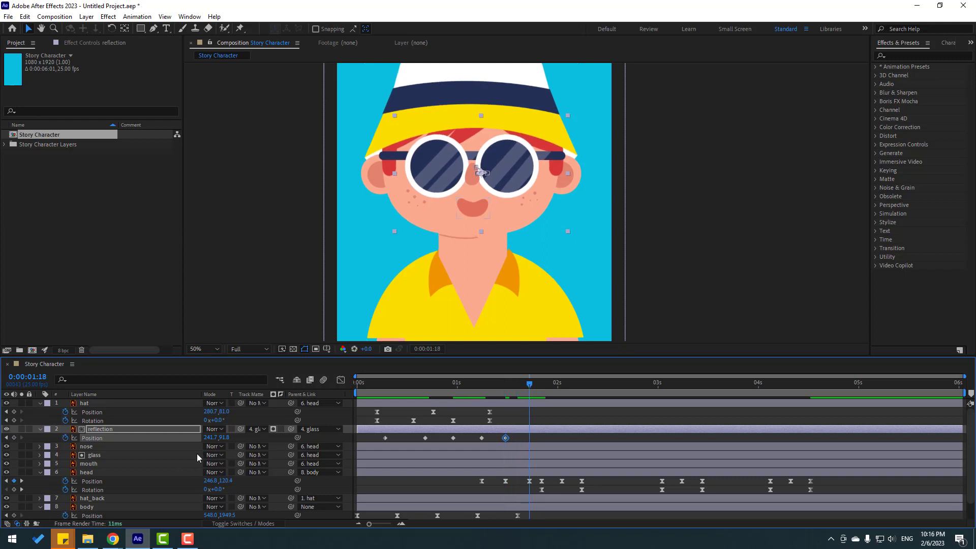
left_click_drag(212, 438, 215, 438)
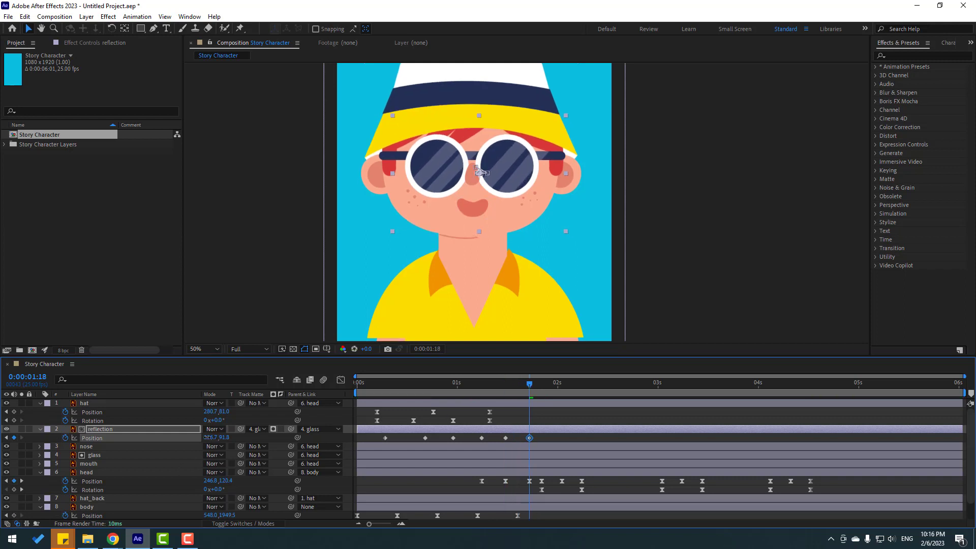
left_click(477, 384)
left_click_drag(485, 391, 541, 402)
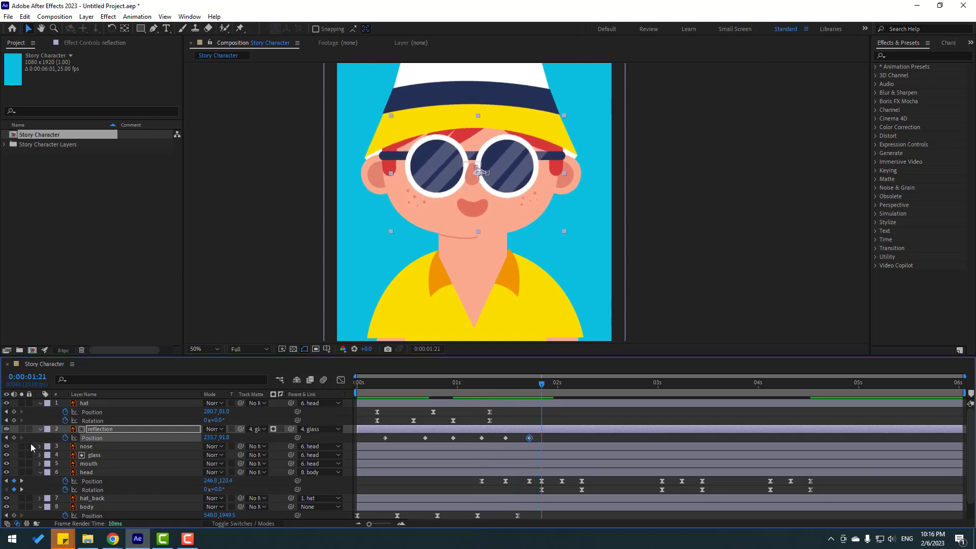
Step: Add a reflection Position keyframe at 0:00:02:06 with X set to 212.7
left_click_drag(557, 387, 582, 392)
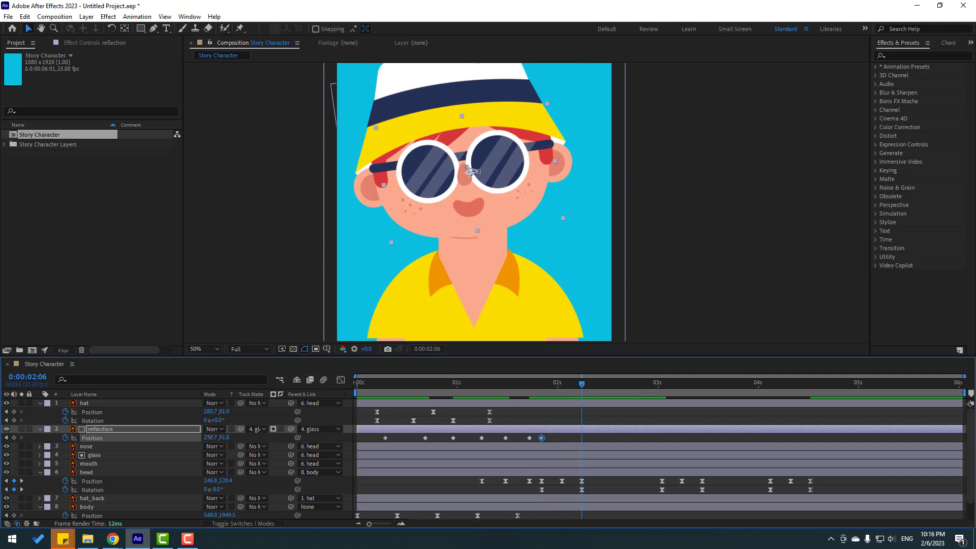
left_click_drag(210, 438, 200, 438)
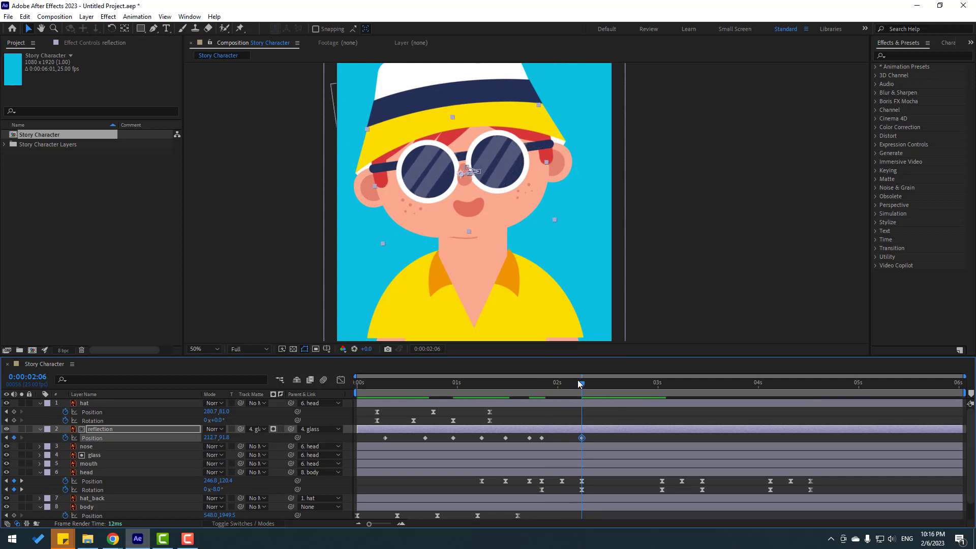
Step: Hold the reflection's Position with a keyframe at about 0:00:03:01 and set its X to 239.7 at 0:00:03:11
left_click(662, 391)
left_click_drag(672, 382, 705, 389)
left_click(699, 387)
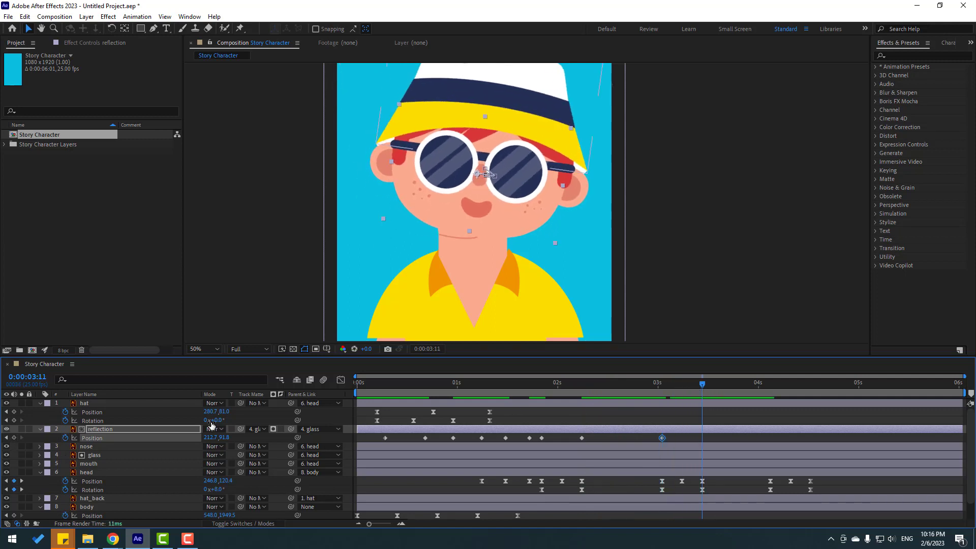
left_click_drag(210, 438, 222, 439)
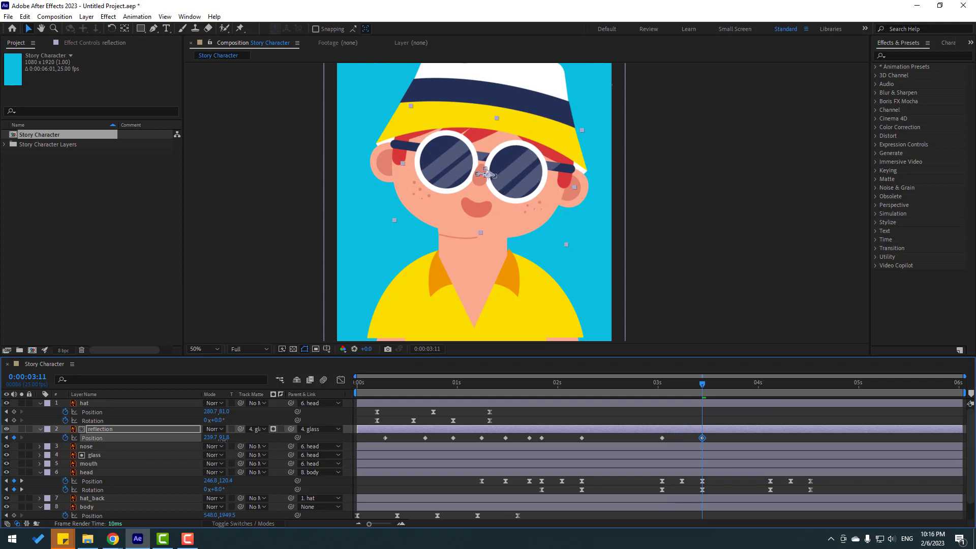
Step: Hold the reflection's Position with a keyframe at 0:00:04:03 and set its X to 224.7 at 0:00:04:13
left_click(763, 388)
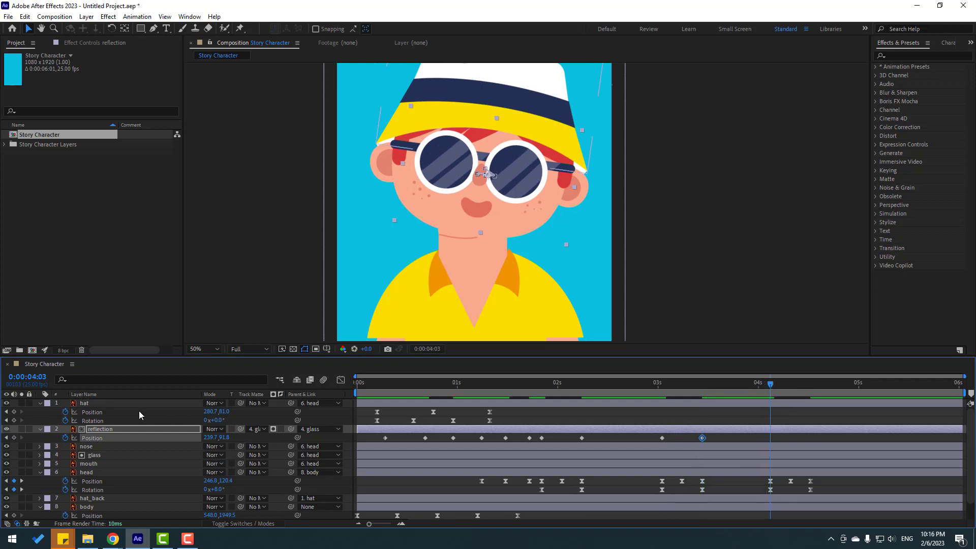
left_click_drag(773, 389, 810, 387)
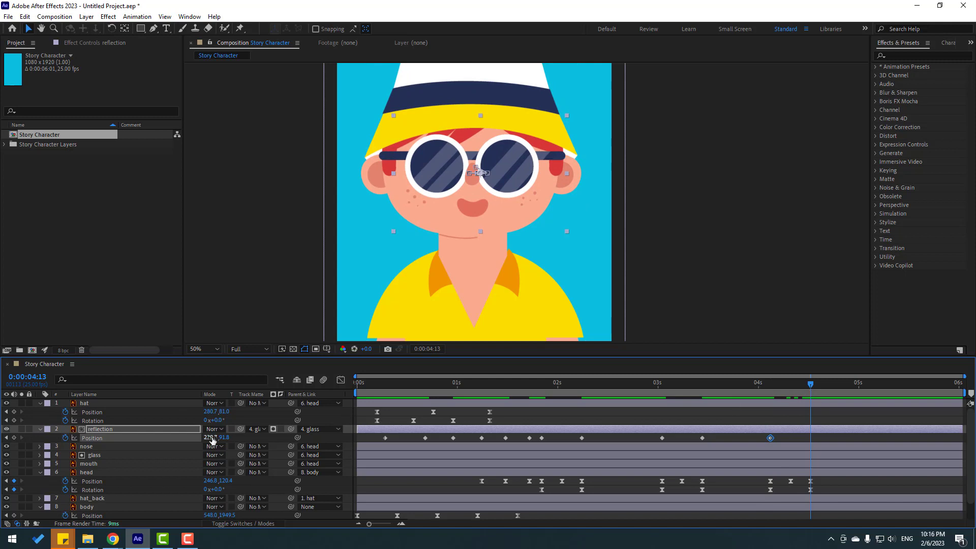
left_click_drag(210, 438, 202, 438)
Step: Apply Easy Ease to all of the reflection layer's Position keyframes
left_click_drag(844, 435, 381, 442)
right_click(385, 438)
mouse_move(448, 432)
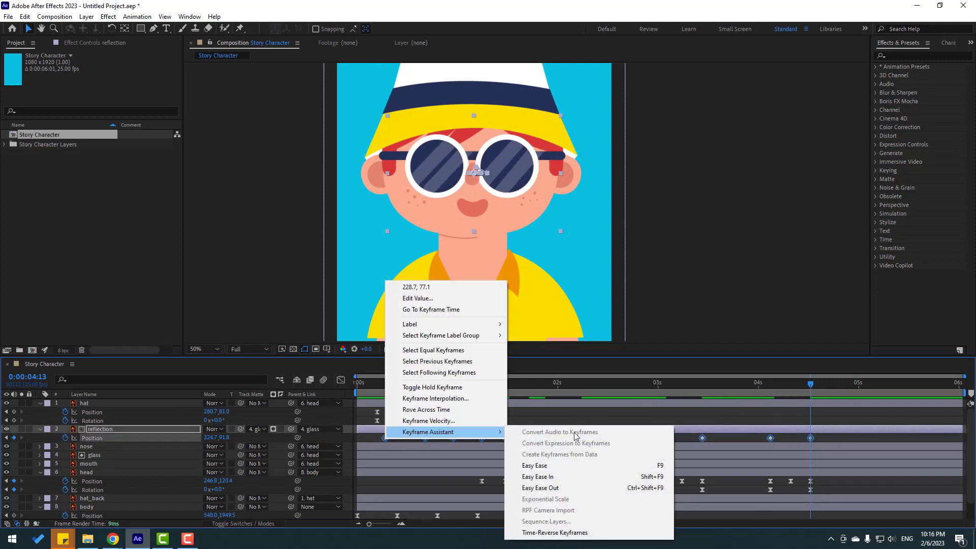
left_click(539, 466)
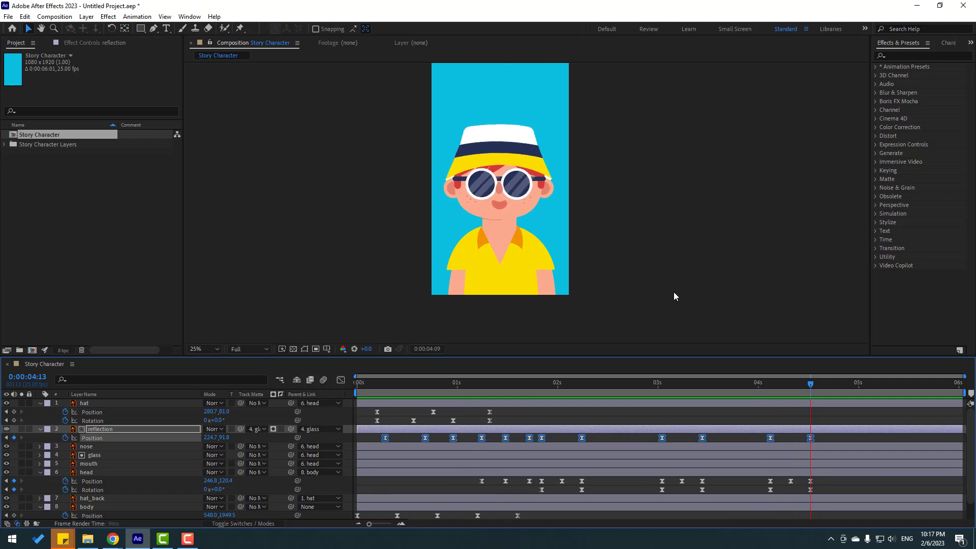
Step: Draw a closed Pen mask on the reflection layer around the glasses arm beside the right-hand lens
scroll(531, 216, "up", 6)
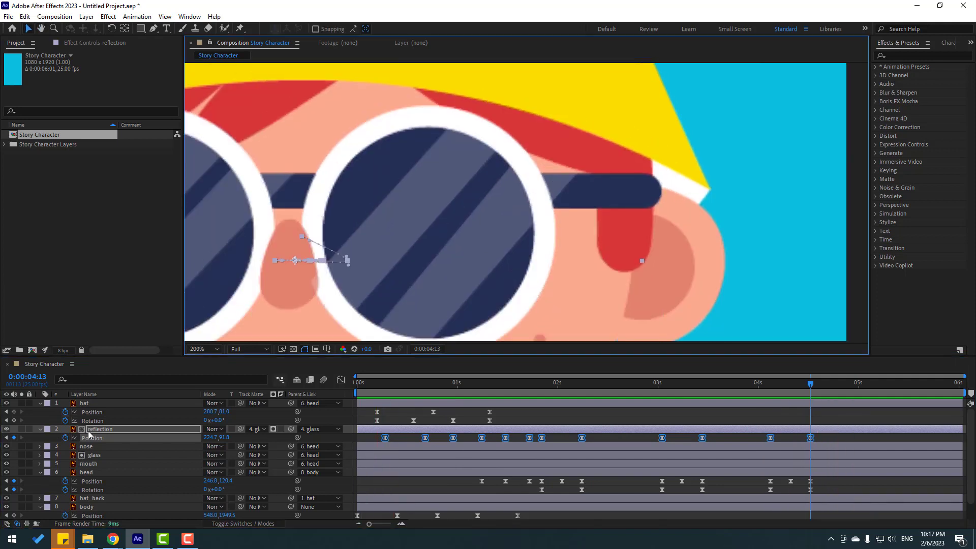
left_click(89, 431)
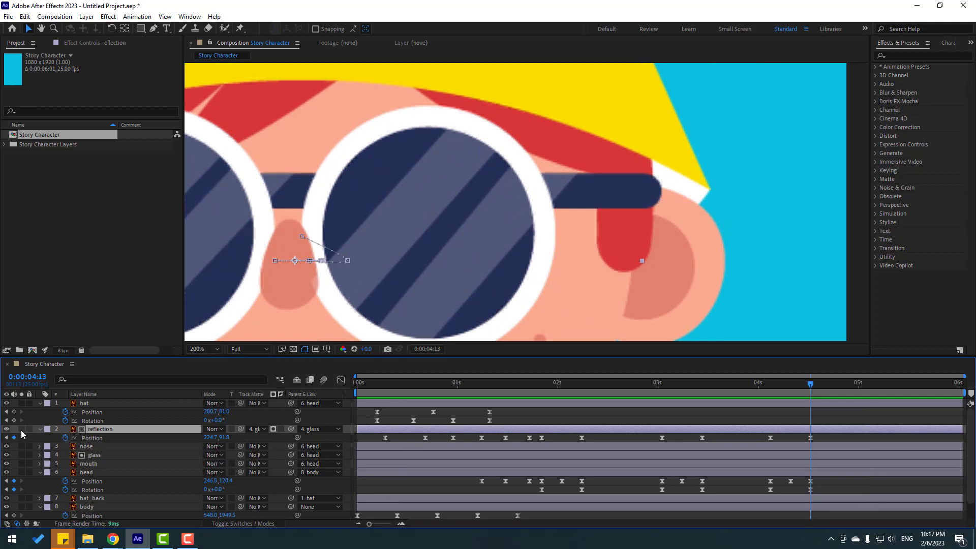
left_click(20, 429)
left_click(21, 430)
left_click(153, 29)
left_click_drag(527, 131, 523, 164)
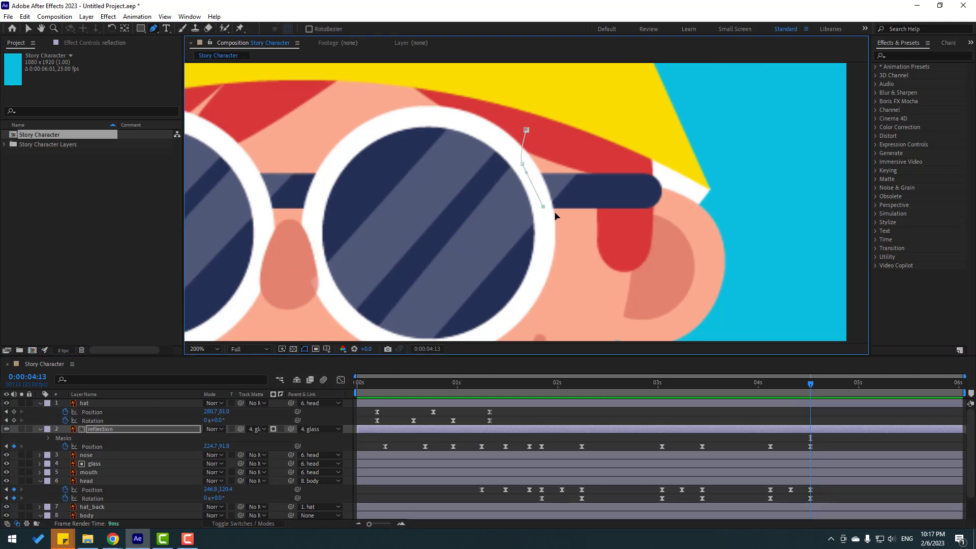
left_click(606, 168)
left_click(557, 124)
left_click(526, 130)
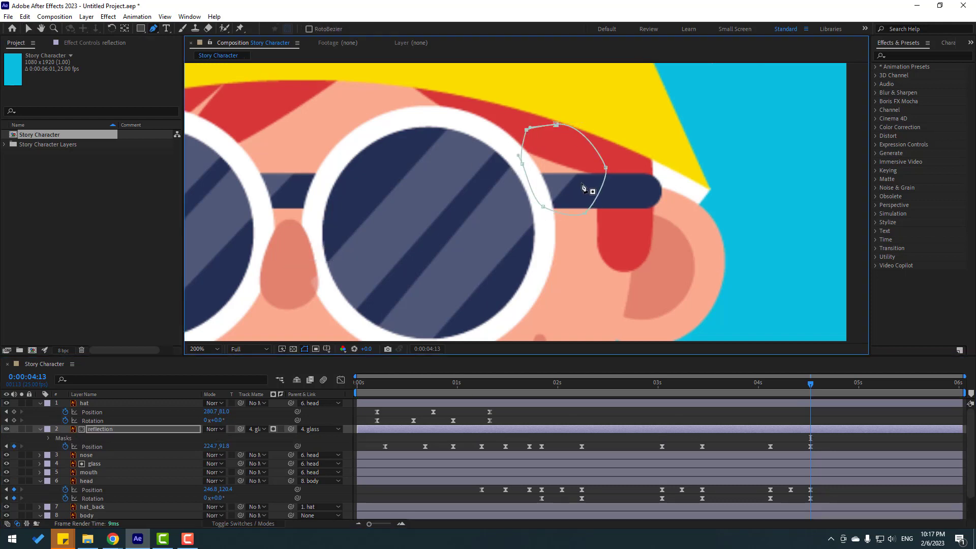
Step: Invert the reflection layer's mask so the reflection is hidden only on the glasses arm
left_click(99, 428)
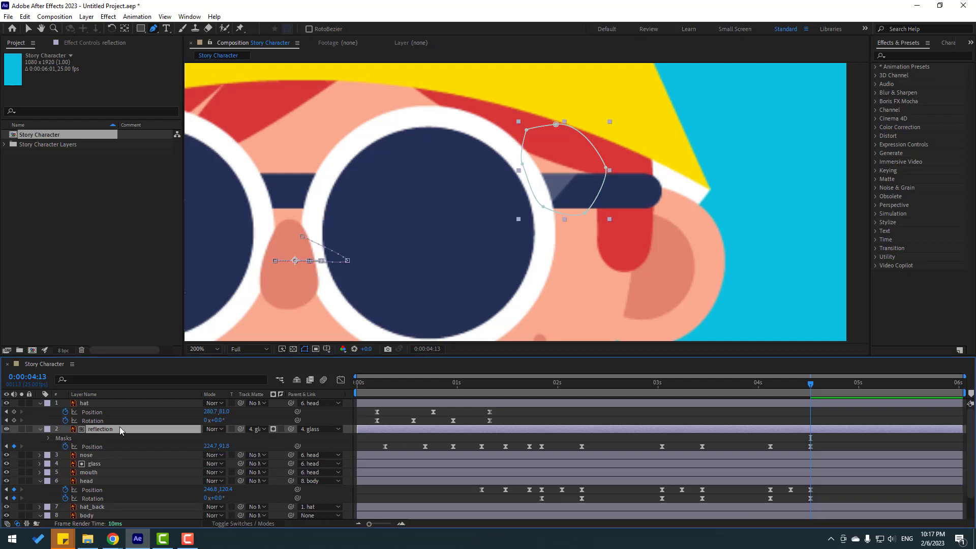
key("m")
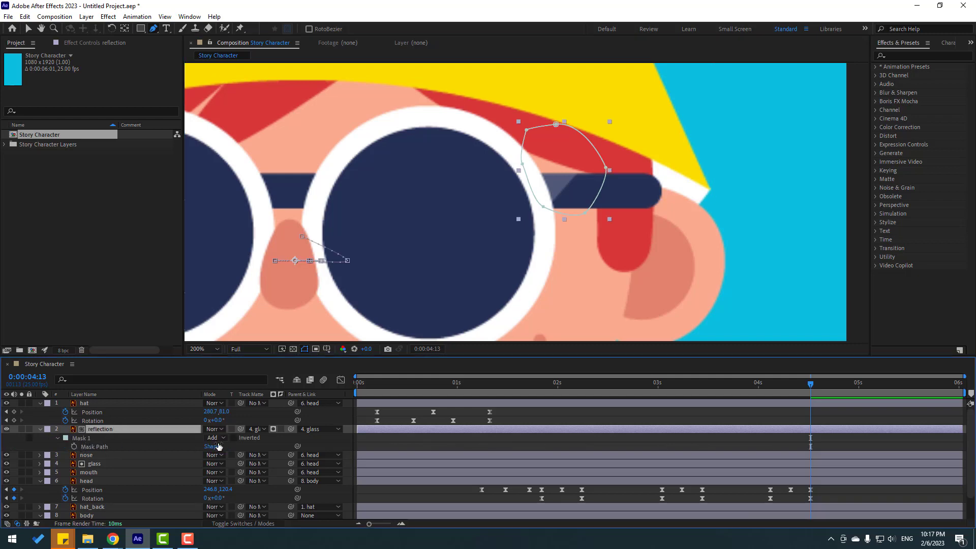
left_click(234, 437)
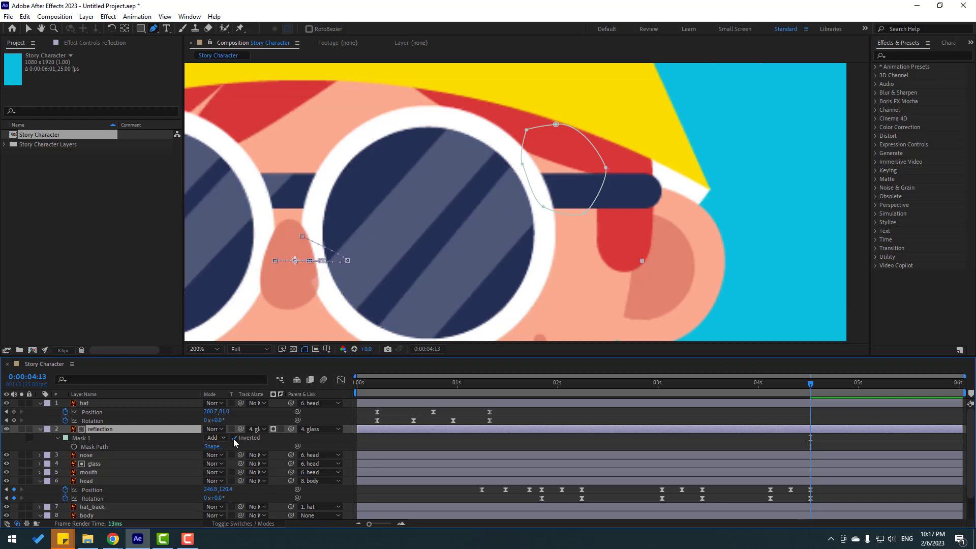
left_click(279, 446)
Step: Play back the whole character animation to check the eased and masked sunglasses reflections
scroll(429, 285, "down", 5)
scroll(434, 301, "up", 3)
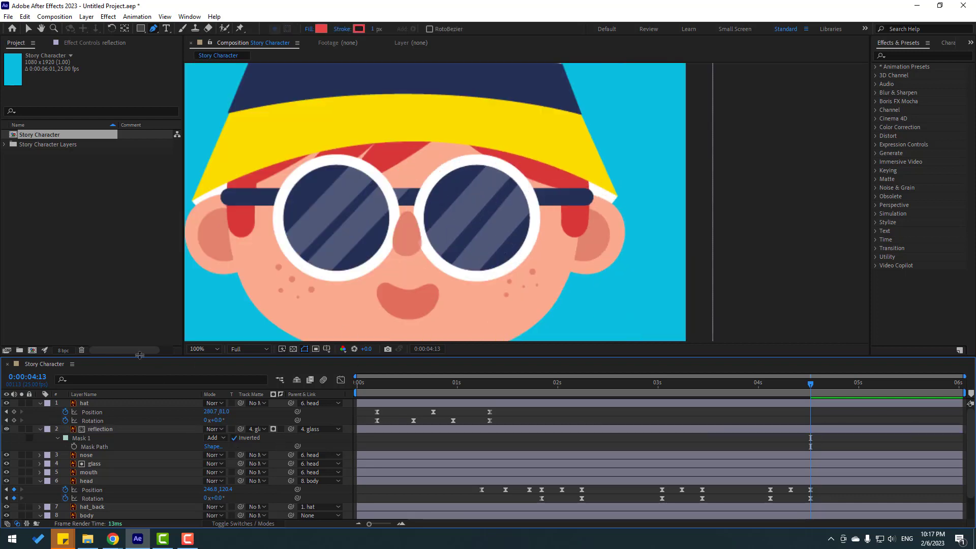
left_click(203, 349)
left_click(226, 189)
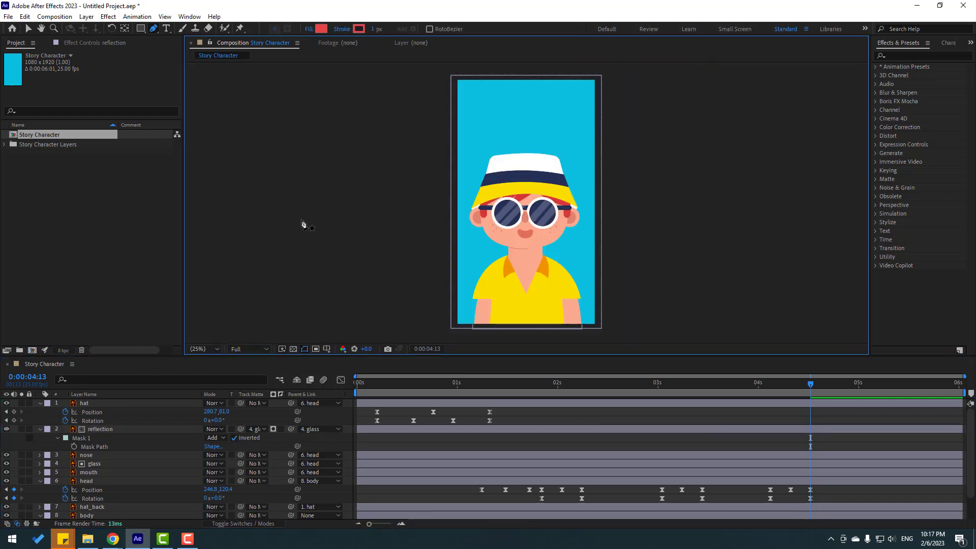
left_click(29, 29)
key("space")
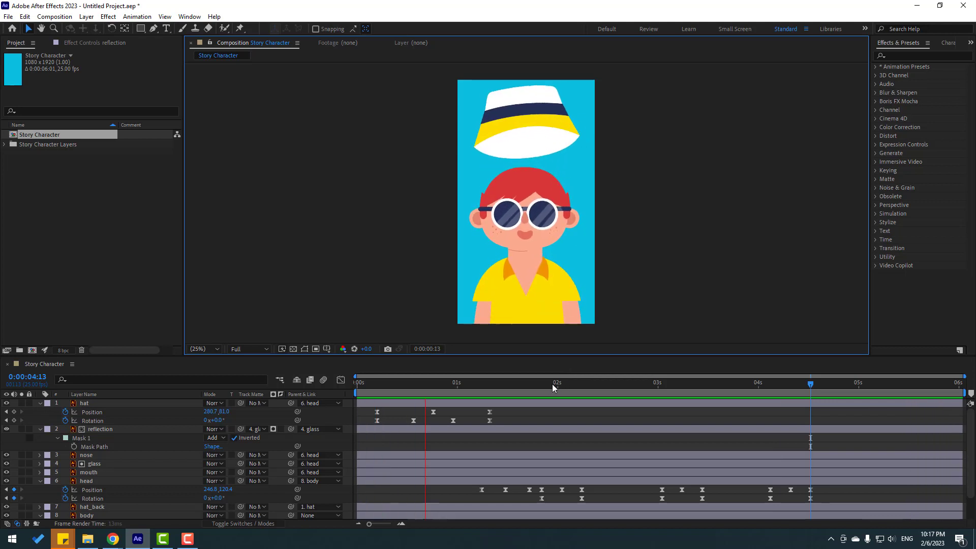
left_click(380, 385)
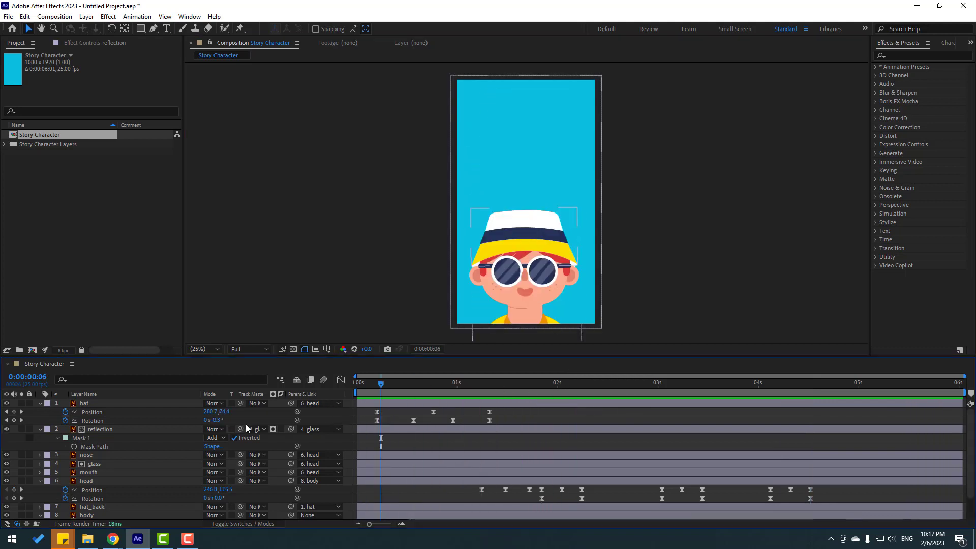
Step: Collapse the expanded properties of the hat, reflection, head and body layers and deselect everything
left_click(40, 402)
left_click(41, 415)
left_click(39, 412)
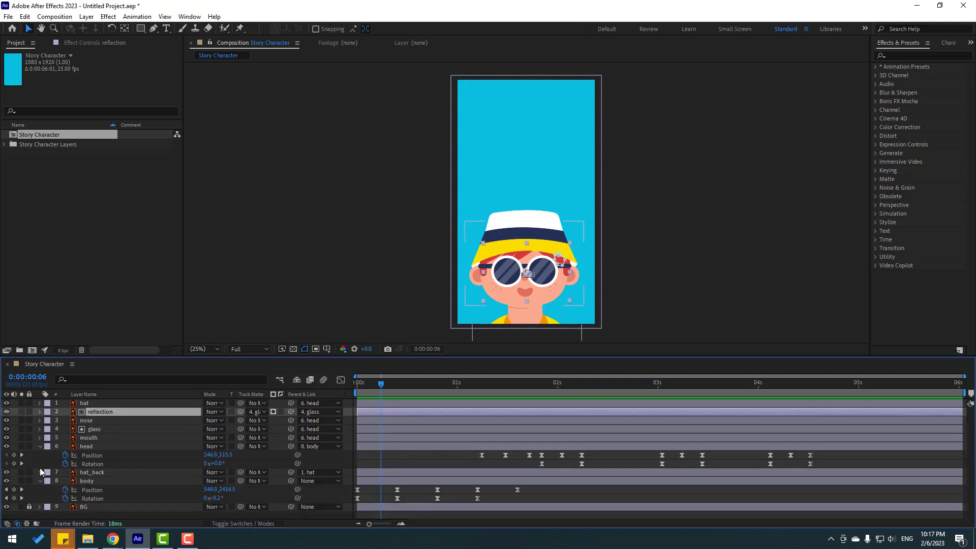
left_click(41, 447)
left_click(40, 463)
left_click(147, 489)
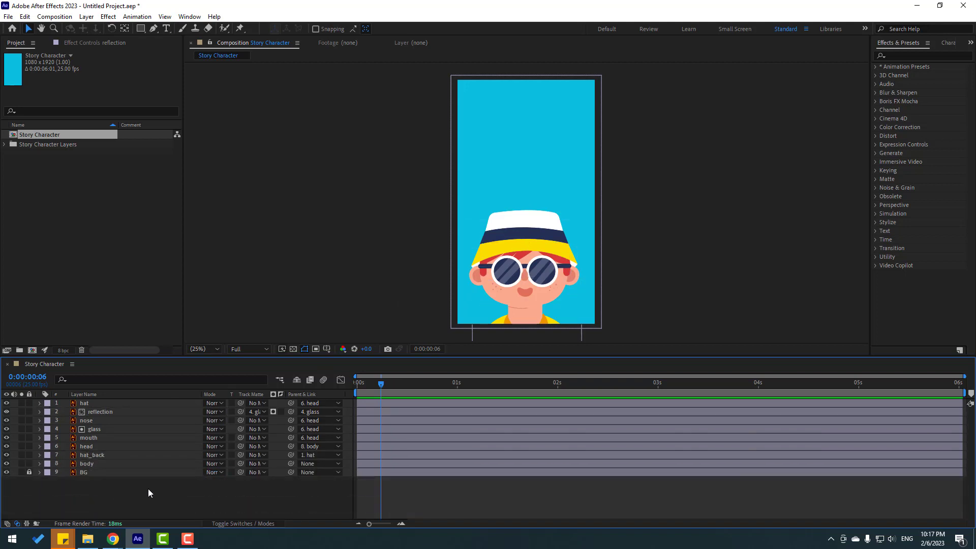
Step: Add a two-line "SUMMER TIME" text layer above the character's hat at 0:00:02:01
left_click(166, 28)
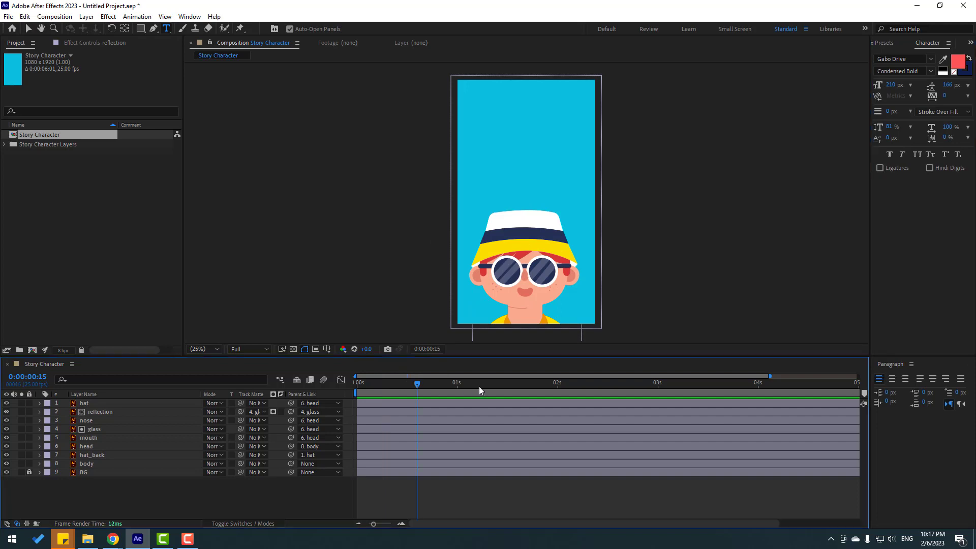
left_click_drag(409, 384, 561, 390)
left_click(483, 102)
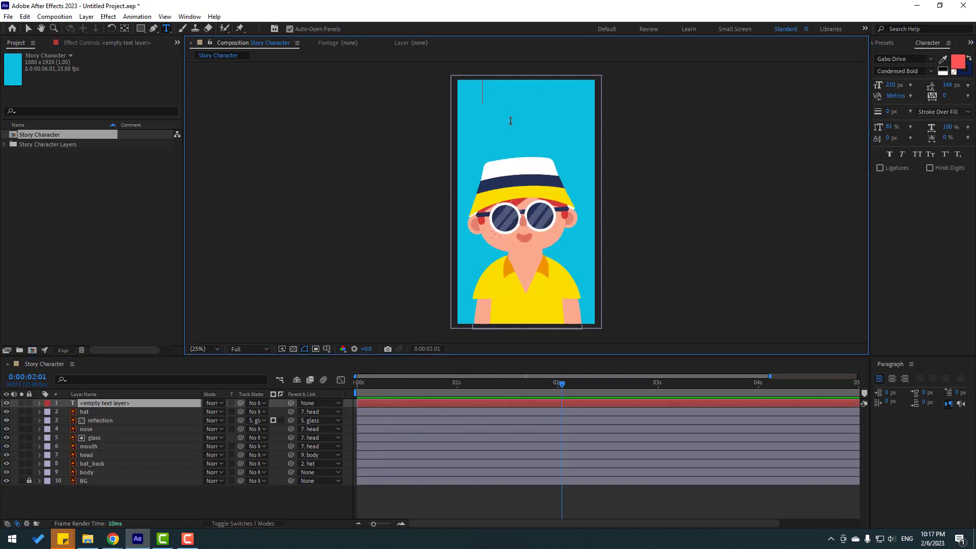
type("SUMMER")
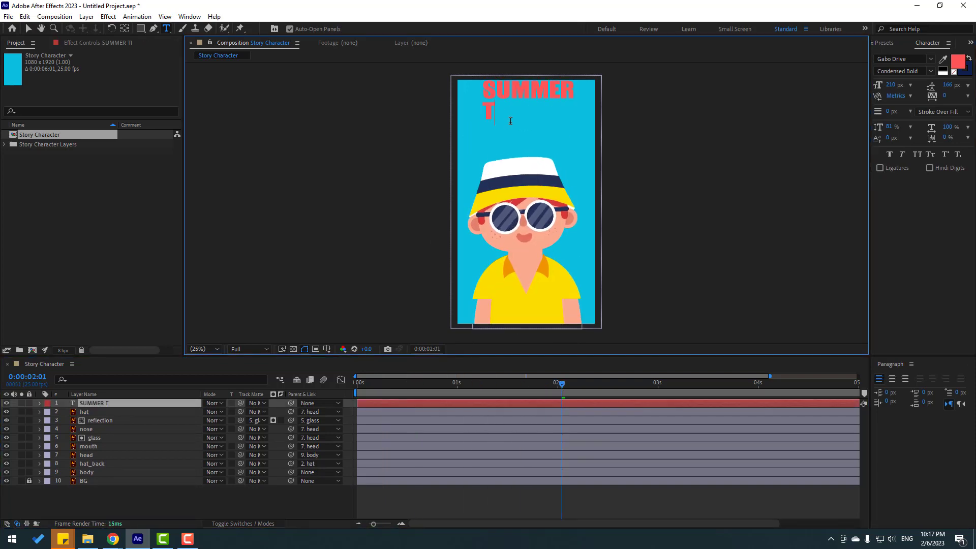
left_click(27, 30)
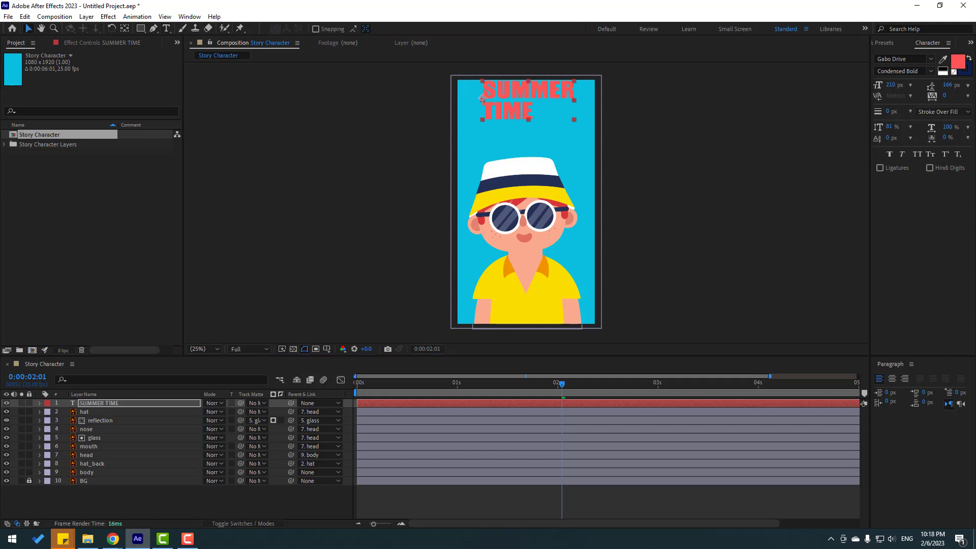
Step: Set the SUMMER TIME title's fill color to white (FFFFFF)
left_click(958, 62)
left_click_drag(409, 345, 281, 327)
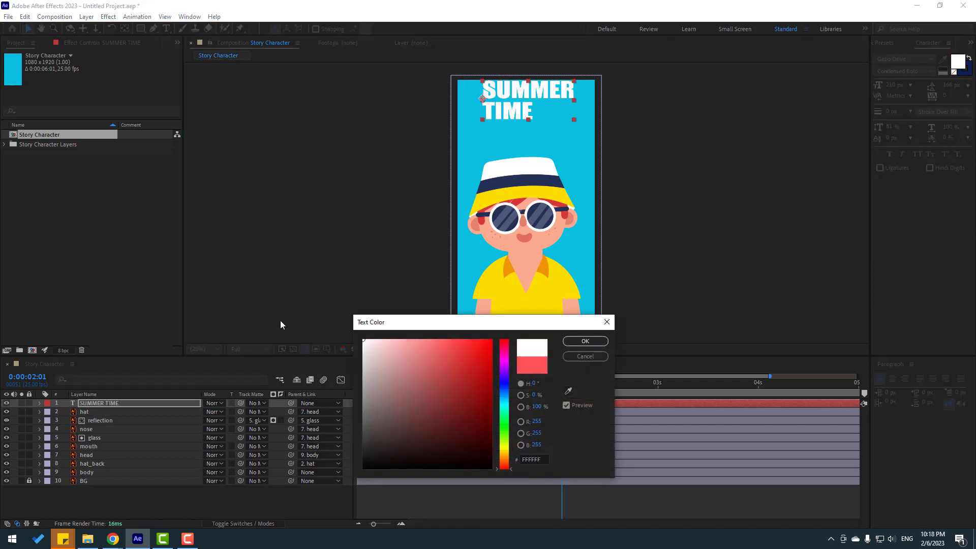
key("Return")
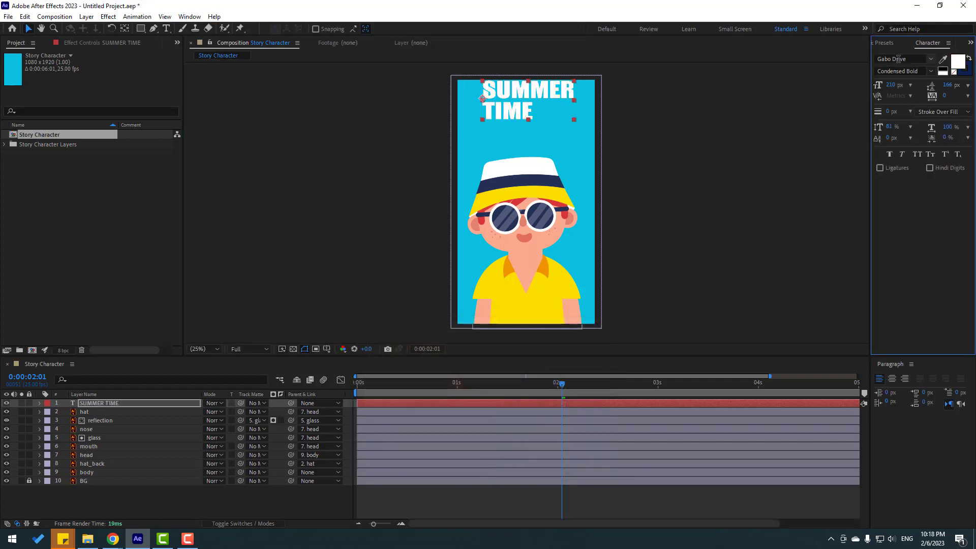
Step: Center-align the title's two lines and reposition the text within the blue area above the hat
left_click(892, 379)
left_click_drag(498, 98, 543, 105)
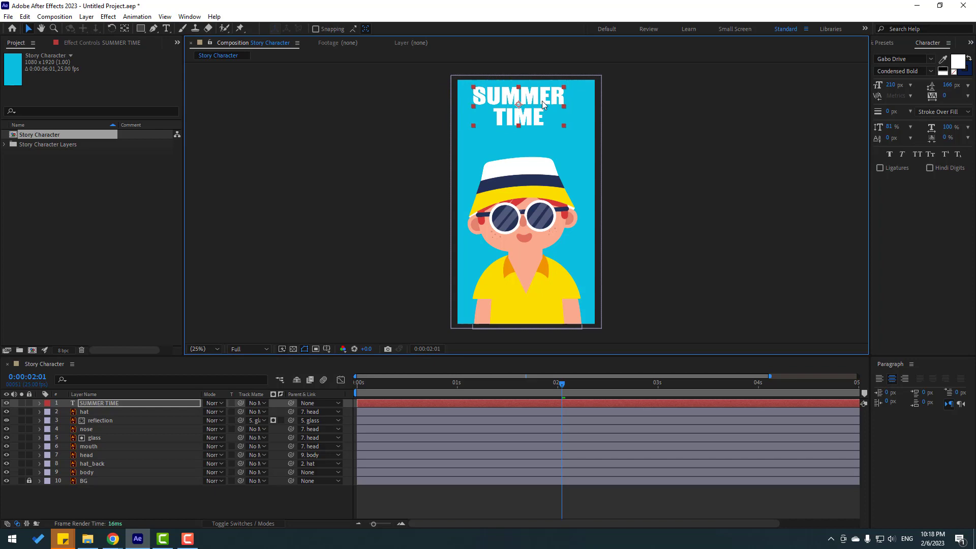
Step: Open Animation Composer 3 and expand the Starter Presets to the Animate Characters text layer transitions
left_click(189, 16)
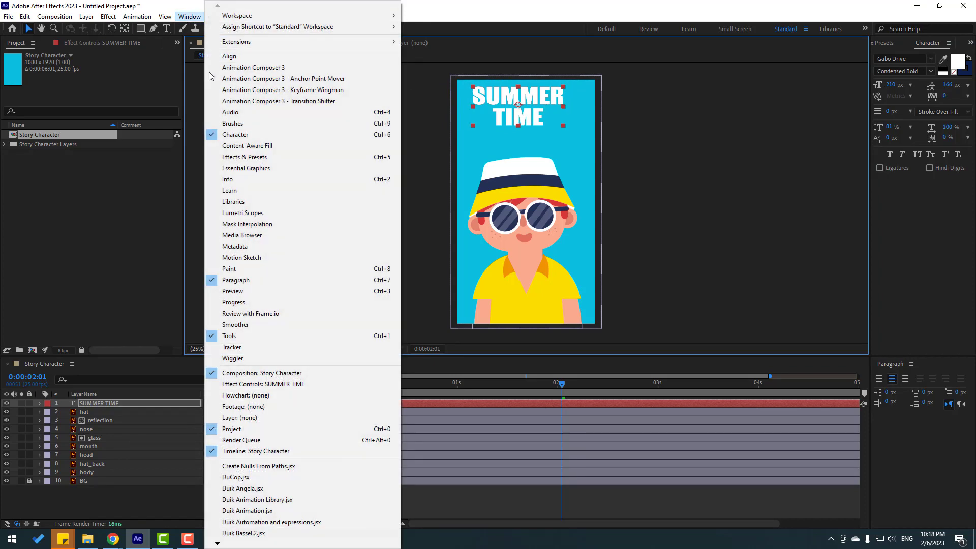
left_click(283, 71)
left_click(190, 17)
left_click(275, 68)
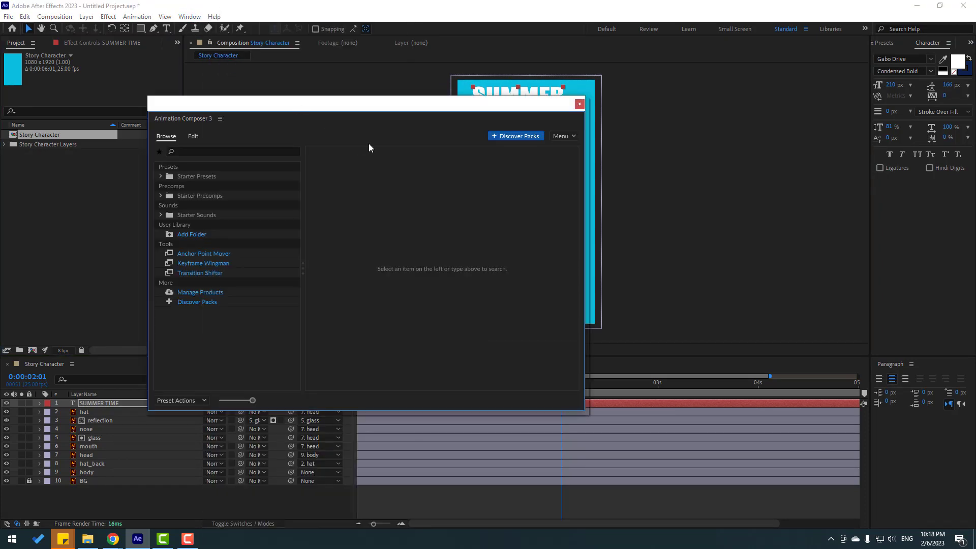
left_click_drag(369, 106, 459, 213)
left_click(250, 284)
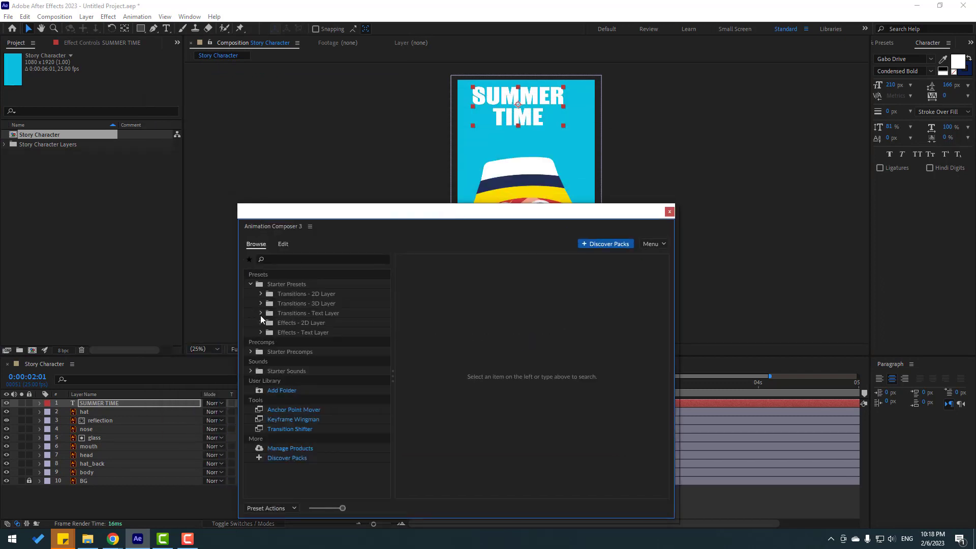
left_click(261, 313)
left_click(271, 323)
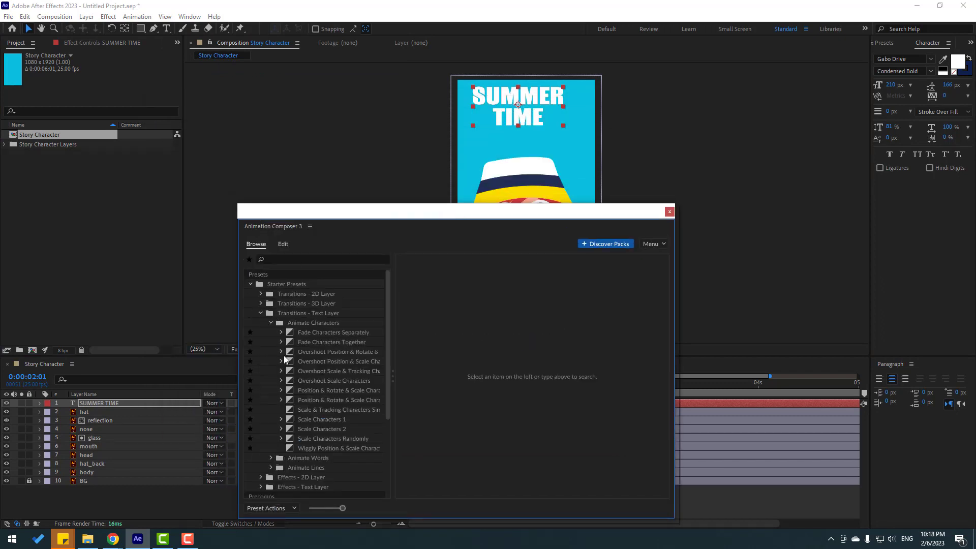
Step: Apply the Overshoot Position & Rotate & Scale Characters preset to the title as an In animation and close Animation Composer
left_click(325, 362)
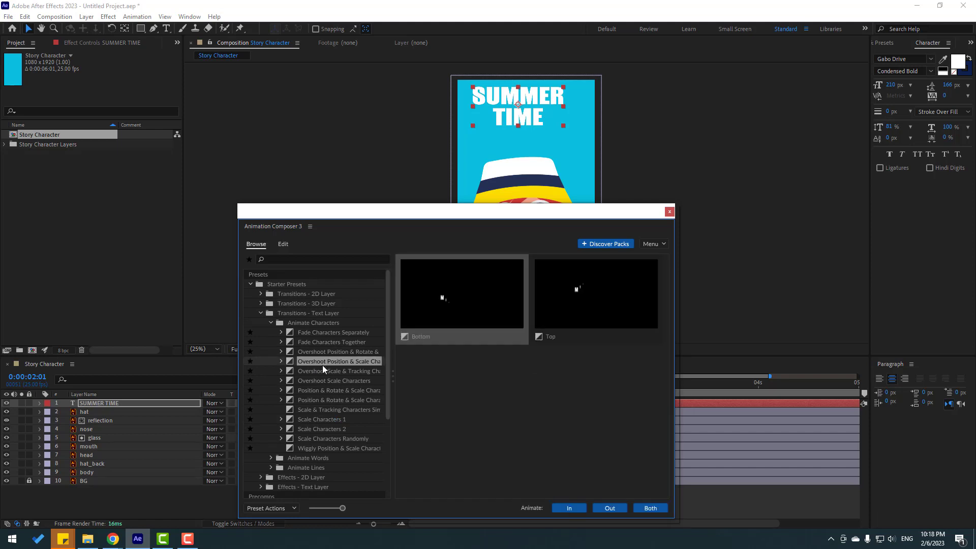
key("Up")
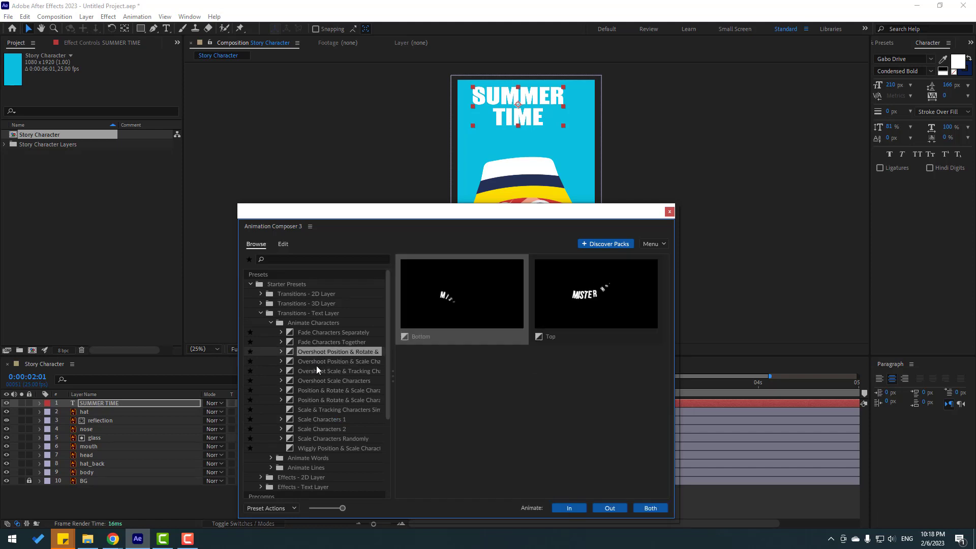
left_click(568, 508)
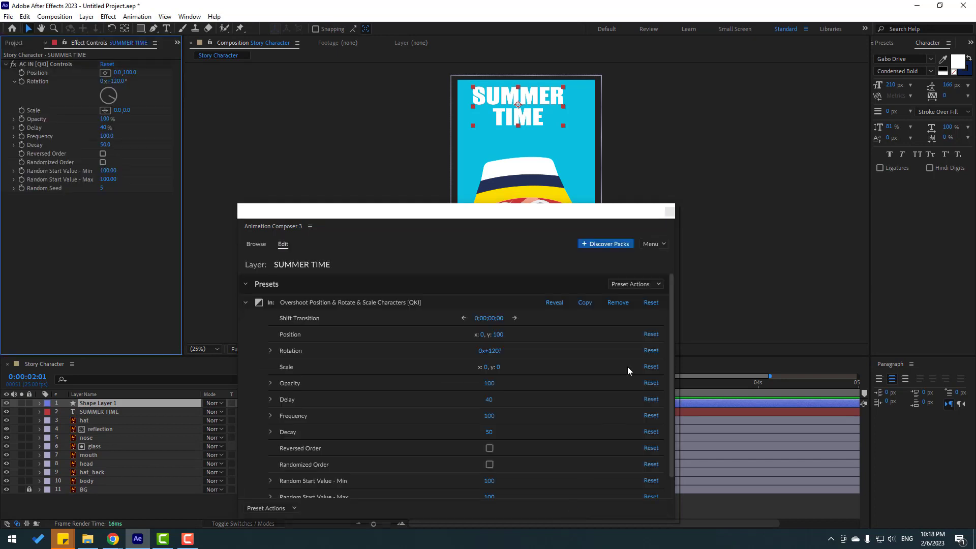
left_click(669, 211)
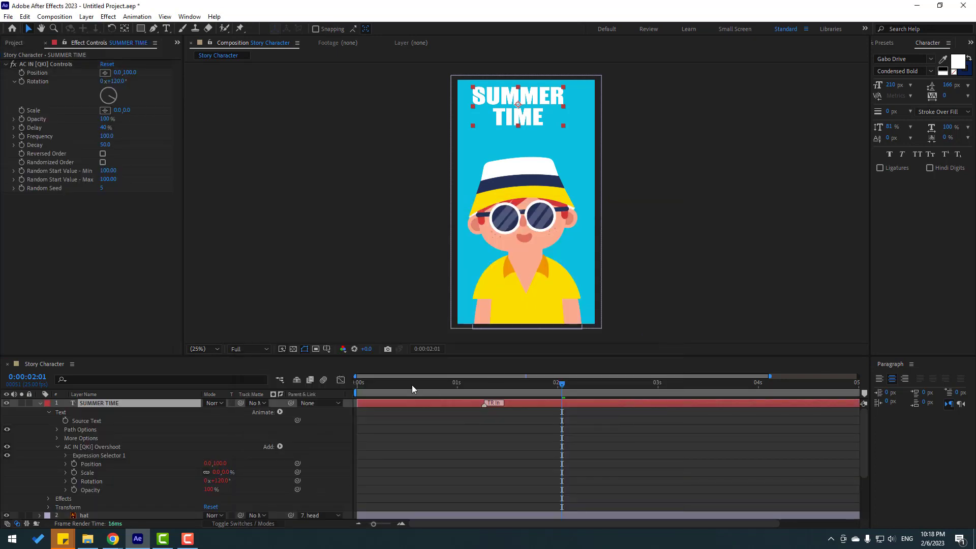
Step: Shift the title layer to start at about 0:00:00:21 and place it directly below the hat layer
mouse_move(384, 406)
left_mouse_down()
mouse_move(522, 405)
mouse_move(501, 390)
mouse_move(557, 392)
mouse_move(507, 404)
mouse_move(473, 389)
mouse_move(526, 389)
mouse_move(441, 390)
mouse_move(450, 405)
mouse_move(460, 389)
mouse_move(478, 390)
left_mouse_up()
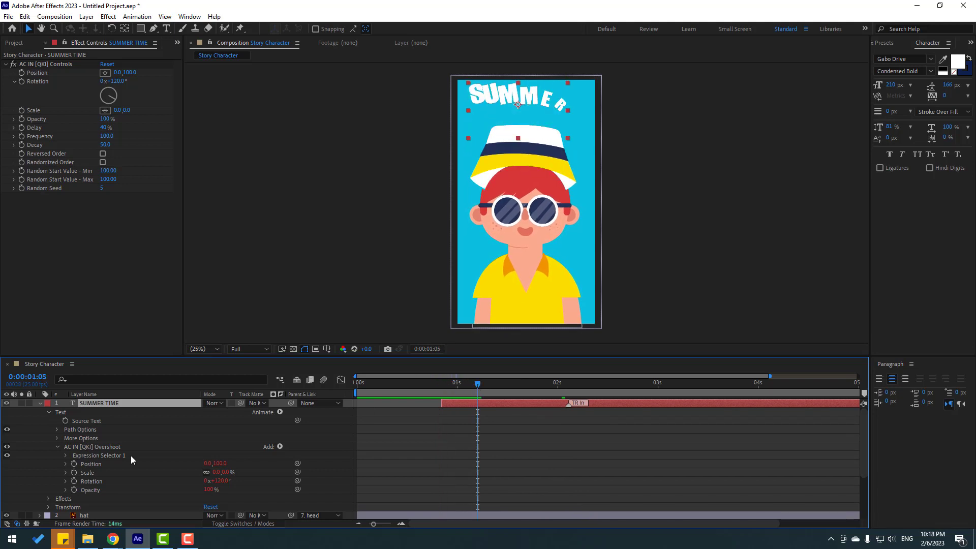
left_click(40, 404)
left_click_drag(101, 405, 115, 415)
Step: Play back the full composition to check the title's entrance behind the tossed hat
left_click_drag(478, 385, 617, 407)
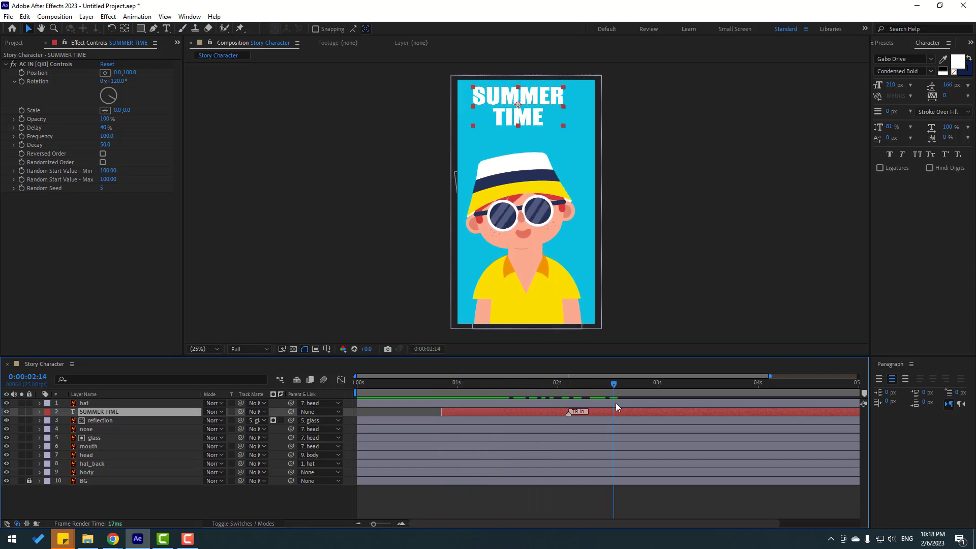
key("minus")
key("space")
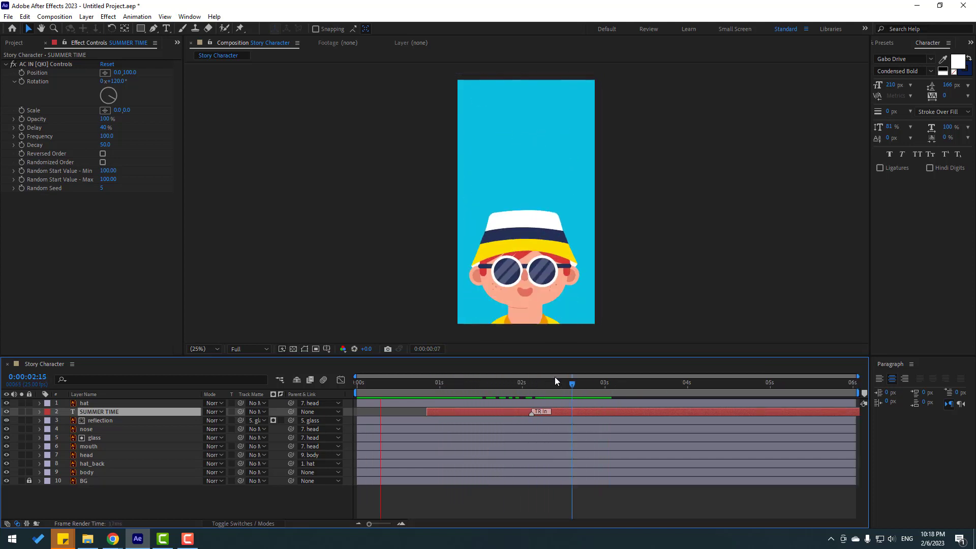